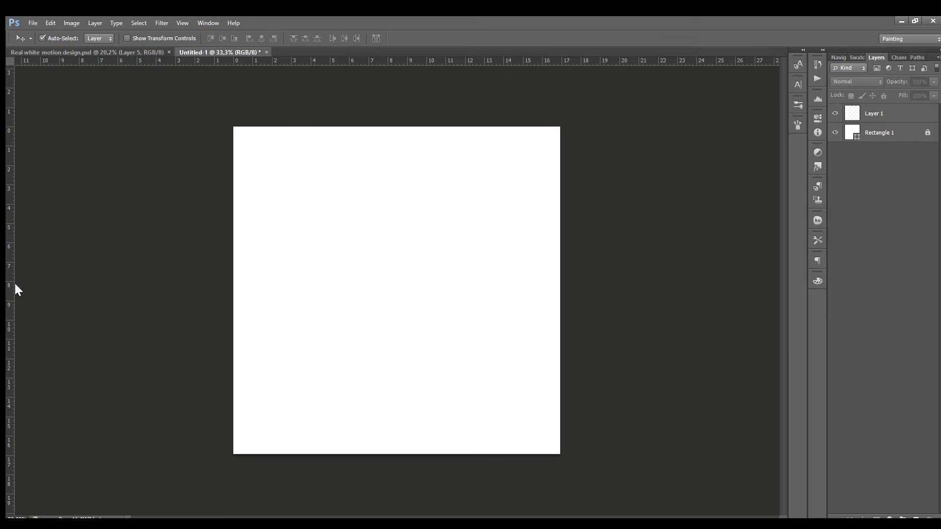
Sketch rough grey letter shapes and ovals on Layer 1, lowering its opacity to 62%.
left_click(839, 122)
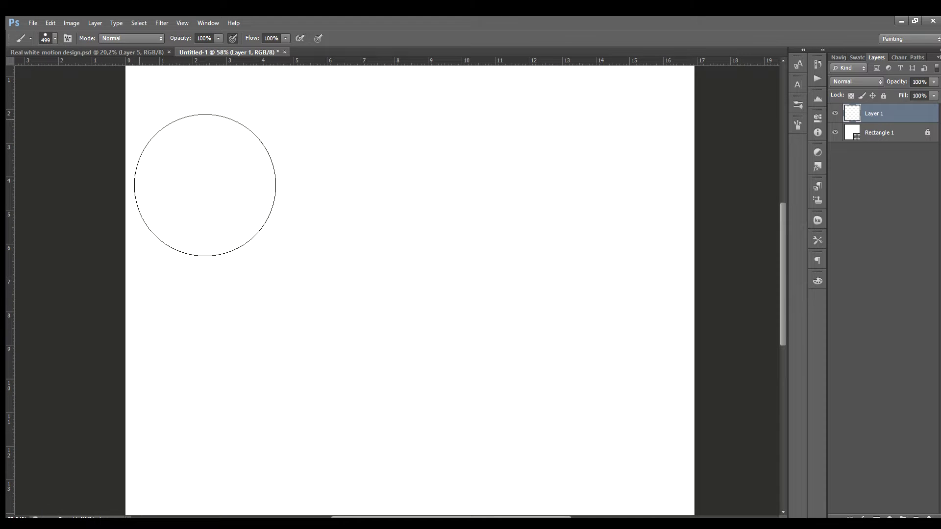
left_click_drag(229, 245, 307, 311)
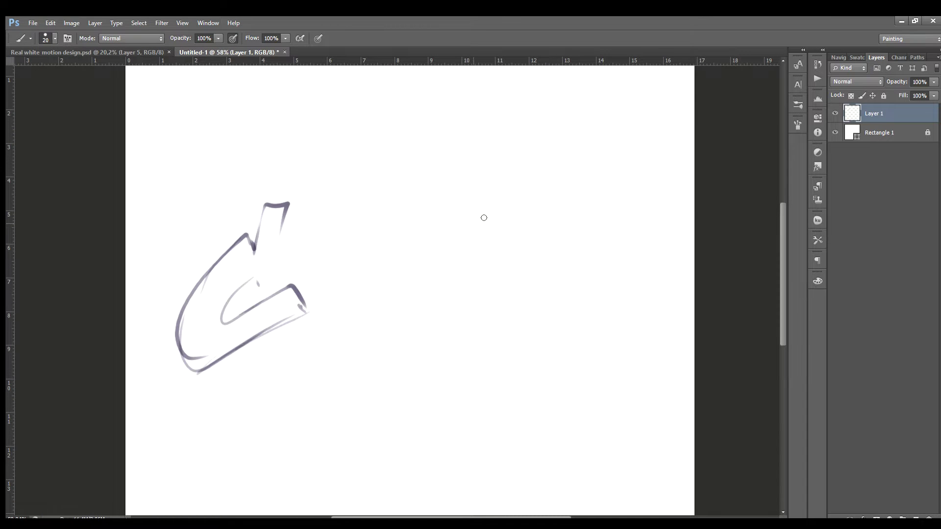
left_click_drag(925, 89, 911, 91)
left_click_drag(296, 190, 326, 373)
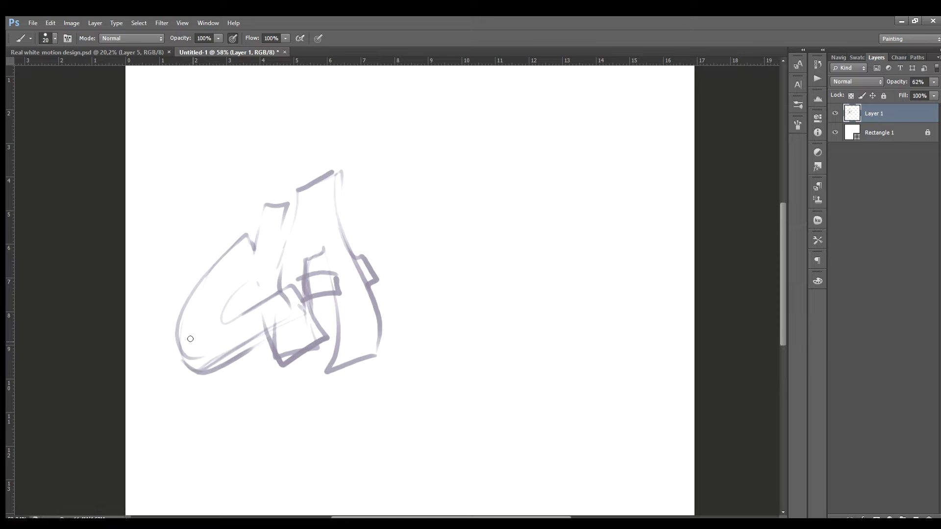
left_click_drag(355, 218, 370, 363)
left_click_drag(375, 215, 412, 373)
left_click_drag(321, 176, 409, 211)
mouse_move(355, 201)
left_mouse_down()
mouse_move(451, 178)
mouse_move(473, 373)
left_mouse_up()
mouse_move(478, 247)
left_mouse_down()
mouse_move(541, 253)
mouse_move(477, 373)
left_mouse_up()
left_click_drag(482, 171, 579, 265)
Undo a stray arc, redraw the Z, and sketch an upper-right box and a zigzag block.
key("ctrl+z")
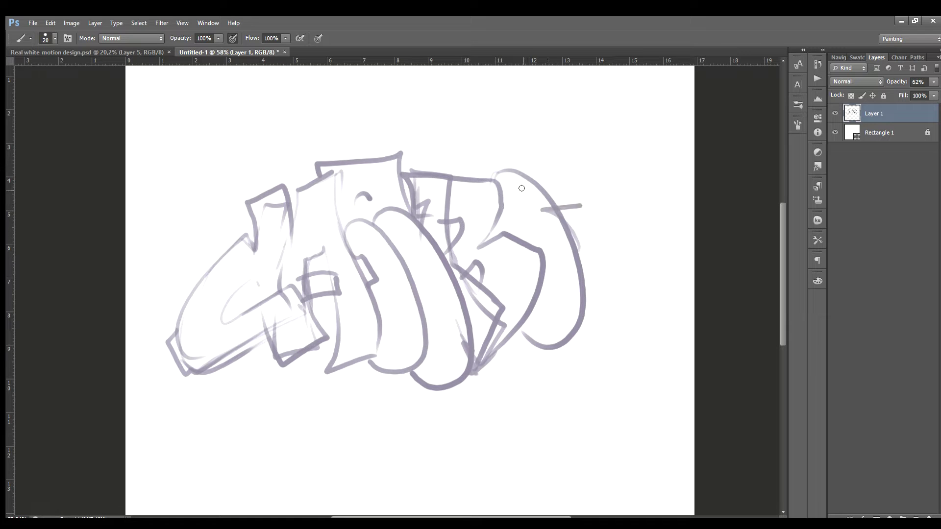
left_click_drag(218, 235, 281, 182)
mouse_move(285, 189)
left_mouse_down()
mouse_move(284, 284)
mouse_move(216, 323)
left_mouse_up()
left_click_drag(217, 323, 291, 287)
left_click_drag(210, 276, 176, 330)
left_click_drag(492, 172, 547, 212)
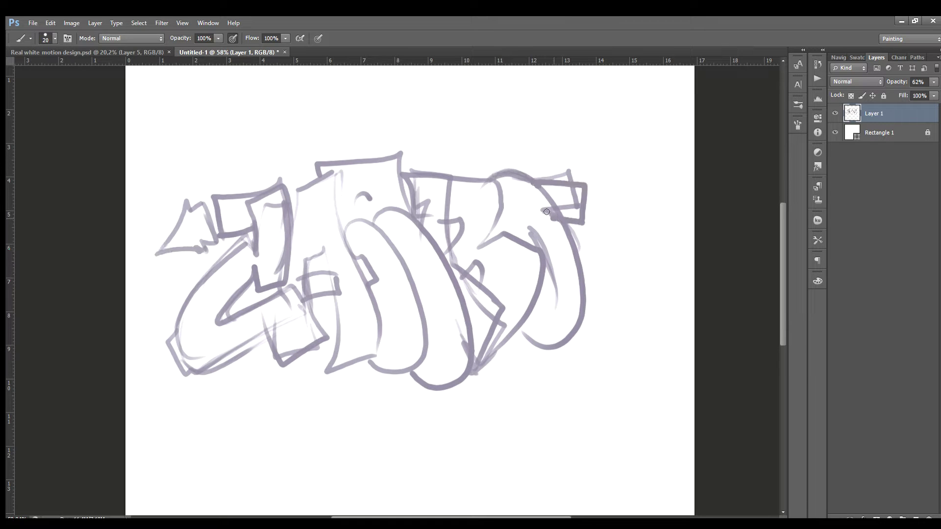
left_click_drag(303, 372, 389, 377)
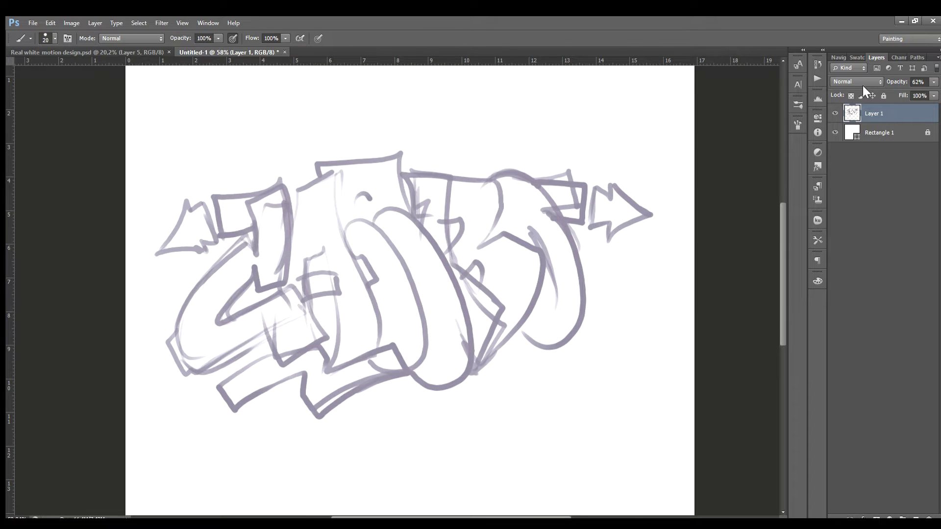
On Layer 2, ink the left arrow and the Z in bold black outlines.
left_click_drag(251, 151, 269, 215)
mouse_move(189, 210)
left_mouse_down()
mouse_move(247, 149)
mouse_move(254, 238)
left_mouse_up()
mouse_move(264, 150)
left_mouse_down()
mouse_move(321, 197)
mouse_move(202, 359)
mouse_move(333, 369)
left_mouse_up()
left_click_drag(387, 132, 376, 277)
mouse_move(327, 268)
left_mouse_down()
mouse_move(264, 351)
mouse_move(392, 310)
left_mouse_up()
mouse_move(385, 217)
left_mouse_down()
mouse_move(485, 240)
mouse_move(451, 416)
mouse_move(354, 389)
left_mouse_up()
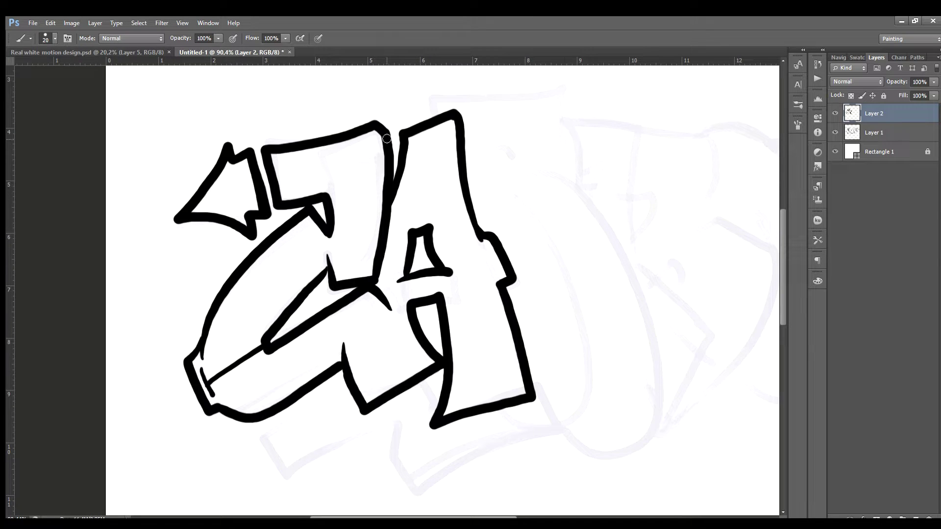
Ink the top bar, both oval curves and the lower bracket strokes in black.
left_click_drag(430, 117, 573, 177)
left_click_drag(476, 215, 523, 423)
left_click_drag(514, 196, 570, 434)
left_click_drag(489, 165, 511, 158)
mouse_move(348, 388)
left_mouse_down()
mouse_move(297, 467)
mouse_move(539, 451)
left_mouse_up()
left_click_drag(413, 387, 418, 434)
left_click_drag(539, 294, 367, 294)
left_click_drag(265, 254, 323, 272)
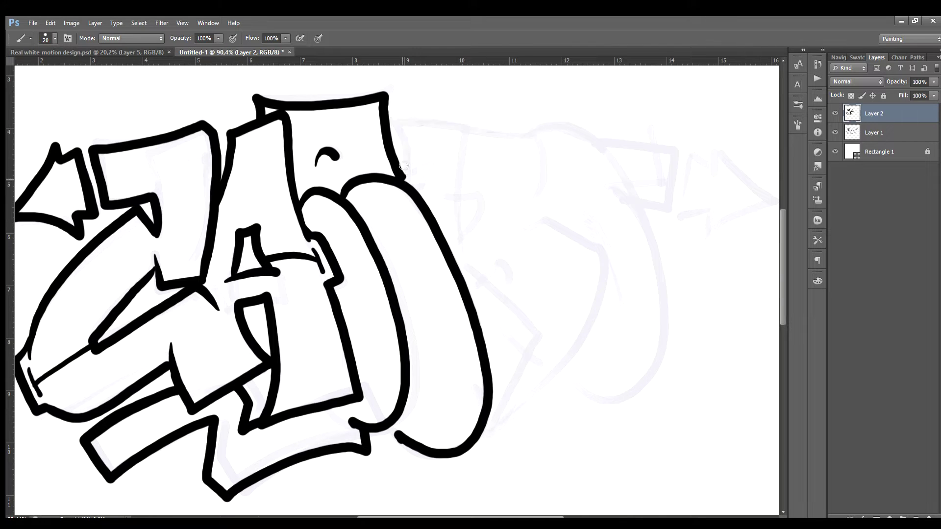
Ink the B, the T and the right arrowhead, removing a stray stroke.
left_click_drag(402, 165, 476, 435)
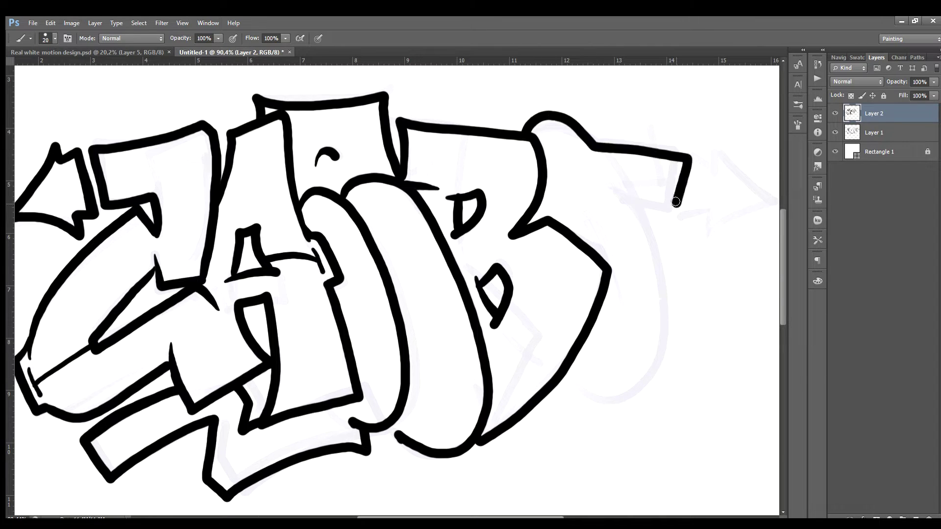
left_click_drag(619, 156, 618, 199)
left_click_drag(514, 129, 619, 165)
mouse_move(639, 203)
left_mouse_down()
mouse_move(651, 411)
mouse_move(640, 236)
mouse_move(544, 399)
left_mouse_up()
key("ctrl+z")
key("ctrl+z")
left_click_drag(600, 211, 646, 343)
left_click_drag(671, 154, 669, 223)
scroll(637, 245, "right", 3)
left_click_drag(583, 212, 627, 144)
scroll(627, 144, "down", 5)
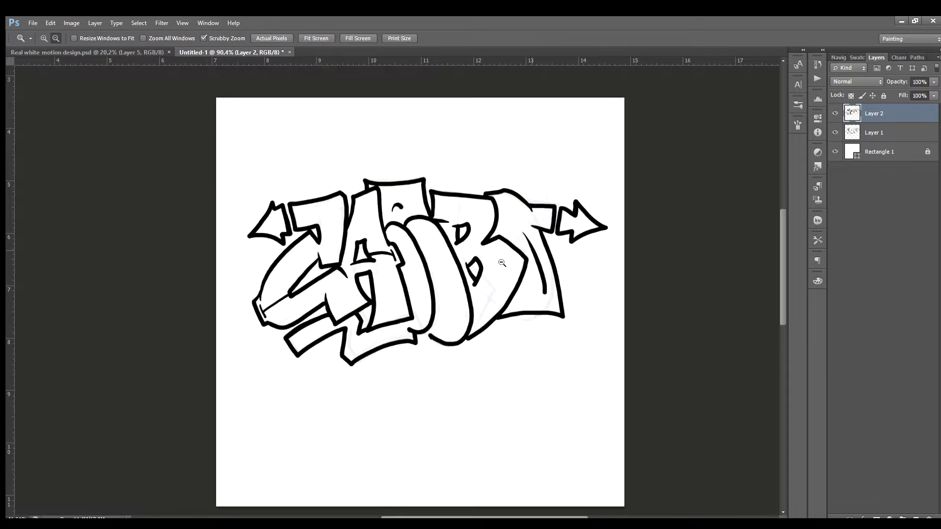
scroll(105, 279, "up", 5)
Paint solid black shadows along the left arrow and under the Z's bars.
left_click_drag(42, 218, 114, 239)
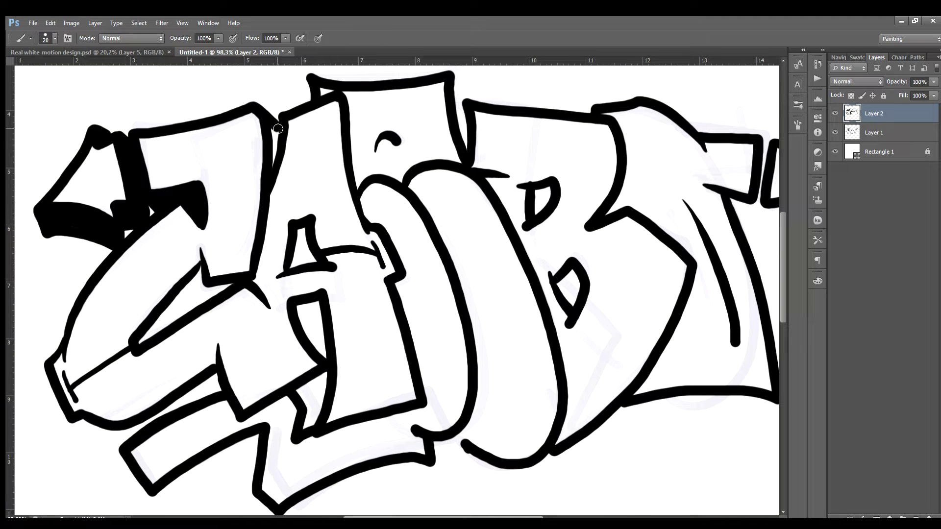
left_click_drag(277, 128, 272, 166)
left_click_drag(138, 344, 191, 296)
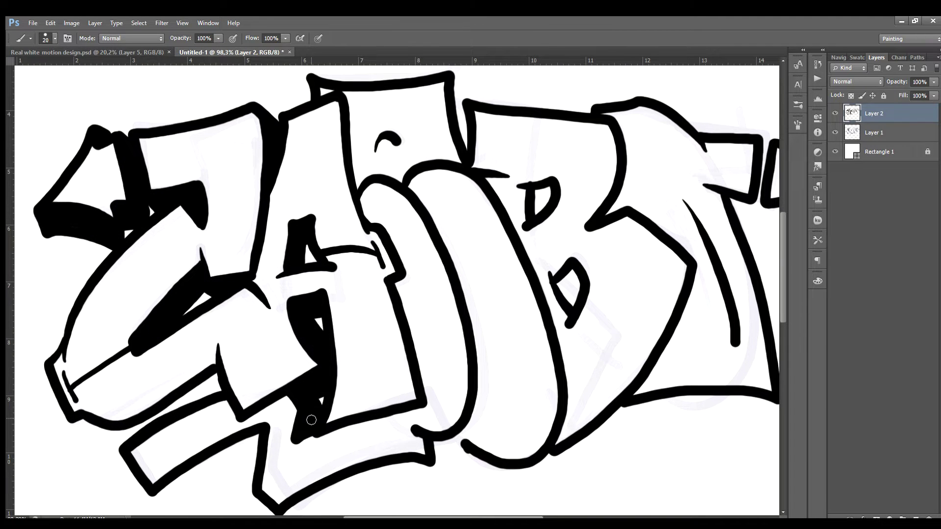
left_click_drag(79, 427, 210, 388)
left_click_drag(262, 433, 218, 467)
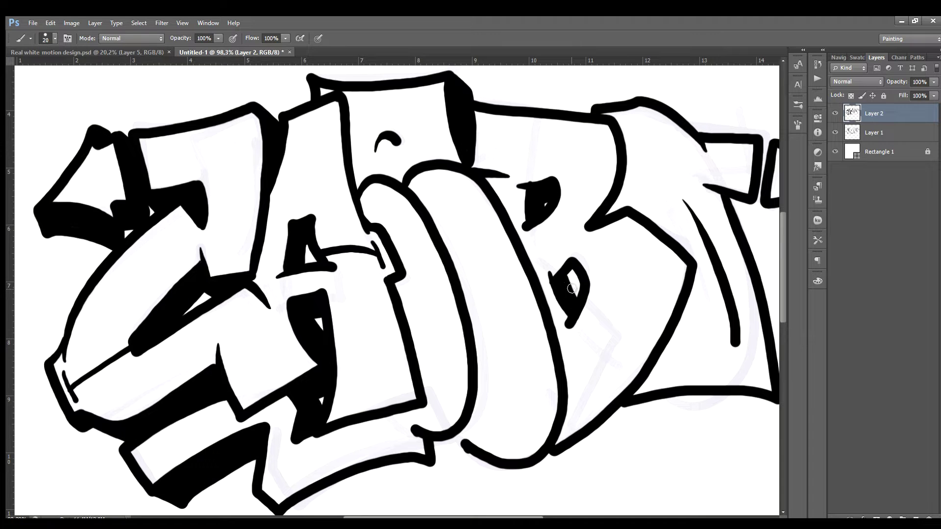
scroll(572, 288, "down", 2)
mouse_move(294, 454)
left_mouse_down()
mouse_move(466, 400)
mouse_move(294, 433)
mouse_move(463, 397)
mouse_move(657, 338)
mouse_move(611, 363)
mouse_move(382, 439)
left_mouse_up()
Paint black shadows under the B, T and right arrow, and hide the Layer 1 sketch.
left_click_drag(411, 112, 493, 142)
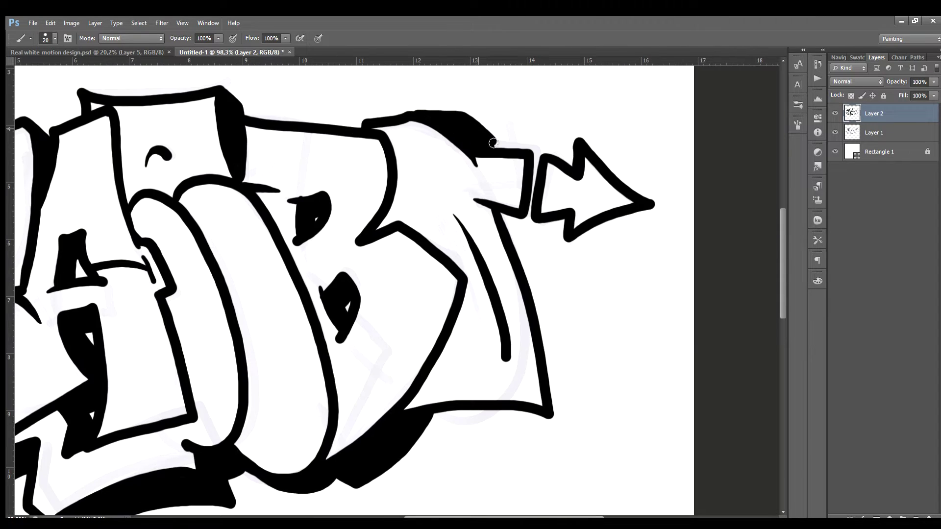
left_click_drag(438, 439, 516, 218)
left_click_drag(652, 212, 573, 265)
mouse_move(507, 220)
left_mouse_down()
mouse_move(518, 221)
mouse_move(546, 263)
mouse_move(529, 434)
mouse_move(585, 458)
left_mouse_up()
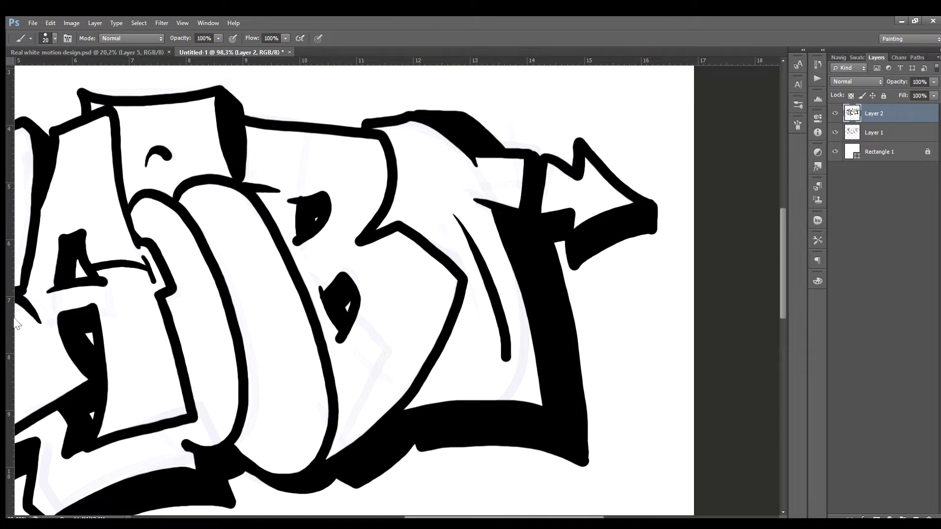
scroll(397, 290, "down", 3)
left_click(834, 132)
scroll(397, 290, "down", 2)
Fill all the letters with orange on new Layer 3 beneath the outlines.
key("i")
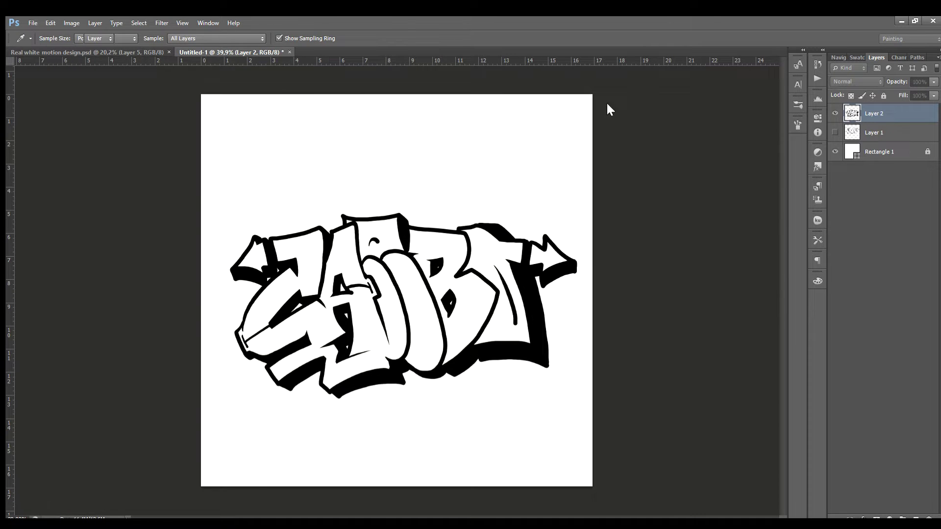
key("b")
scroll(440, 313, "up", 5)
key("ctrl+z")
key("ctrl+shift+alt+n")
mouse_move(85, 208)
left_mouse_down()
mouse_move(78, 230)
mouse_move(196, 176)
mouse_move(203, 258)
mouse_move(108, 314)
mouse_move(137, 284)
mouse_move(130, 367)
mouse_move(217, 335)
mouse_move(279, 162)
mouse_move(245, 220)
mouse_move(214, 380)
mouse_move(304, 289)
mouse_move(274, 402)
mouse_move(294, 421)
mouse_move(311, 359)
mouse_move(147, 431)
mouse_move(280, 218)
mouse_move(343, 161)
mouse_move(315, 216)
mouse_move(353, 387)
mouse_move(402, 220)
mouse_move(431, 411)
mouse_move(387, 395)
mouse_move(480, 191)
mouse_move(411, 225)
mouse_move(450, 362)
mouse_move(529, 274)
mouse_move(490, 275)
mouse_move(490, 171)
mouse_move(532, 201)
left_mouse_up()
mouse_move(666, 221)
left_mouse_down()
mouse_move(553, 294)
mouse_move(564, 274)
mouse_move(588, 343)
left_mouse_up()
Select the orange fill and airbrush a pink-red gradient over it on Layer 4.
left_click(852, 133, "ctrl")
key("ctrl+shift+alt+n")
key("shift+alt+p")
mouse_move(122, 372)
left_mouse_down()
mouse_move(263, 431)
mouse_move(563, 343)
mouse_move(85, 177)
left_mouse_up()
Erase pink along the O and B edges to reveal orange highlight strips.
key("e")
mouse_move(264, 352)
left_mouse_down()
mouse_move(248, 364)
mouse_move(284, 412)
left_mouse_up()
key("bracketright")
left_click_drag(499, 240, 509, 355)
mouse_move(434, 309)
left_mouse_down()
mouse_move(441, 362)
mouse_move(421, 421)
left_mouse_up()
left_click_drag(319, 216, 374, 384)
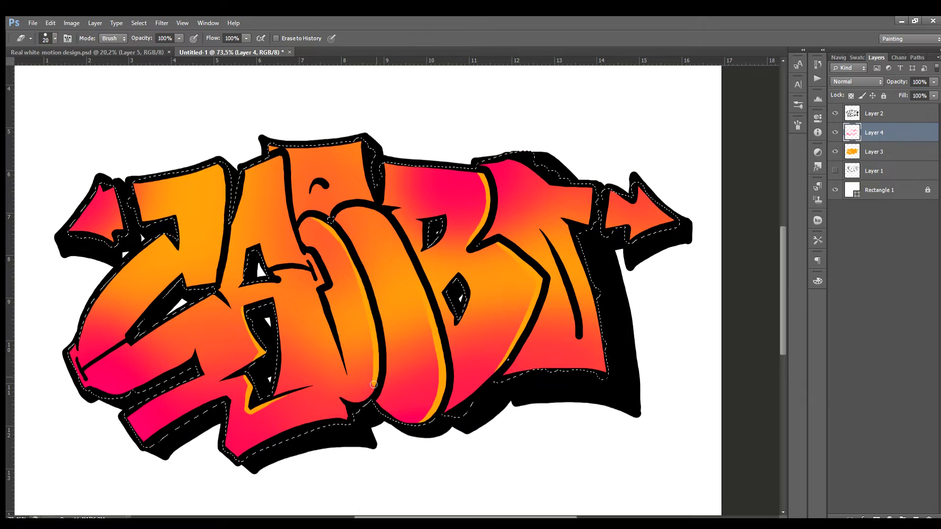
Reveal orange highlights along the right arrow, B bottom, left arrow and Z's lower edges.
left_click_drag(663, 214, 612, 230)
left_click_drag(605, 289, 600, 374)
left_click_drag(544, 372, 460, 417)
left_click_drag(132, 394, 216, 390)
left_click_drag(73, 230, 117, 226)
mouse_move(142, 439)
left_mouse_down()
mouse_move(228, 447)
mouse_move(351, 417)
left_mouse_up()
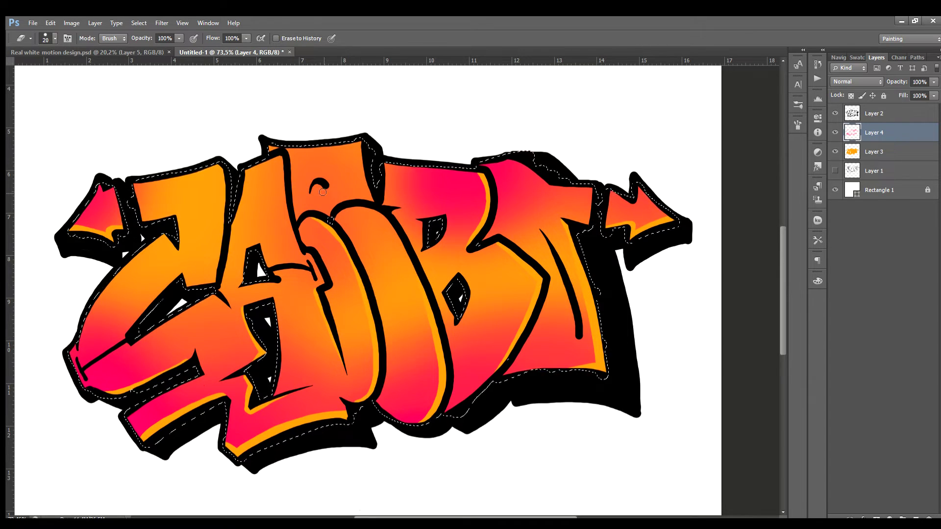
left_click(915, 519)
Dab pink bubble dots across the Z and U on Layer 5.
key("b")
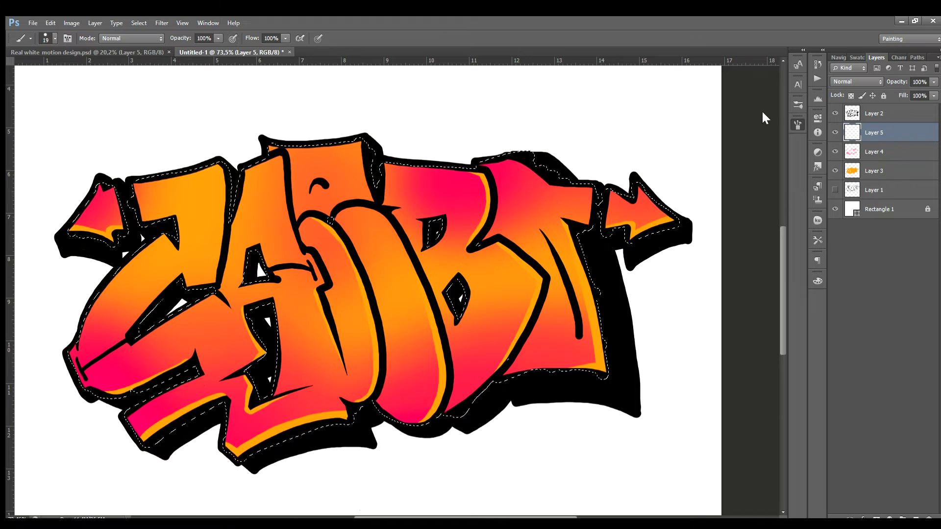
scroll(159, 405, "up", 4)
left_click(108, 331)
left_click(152, 272)
left_click(196, 240)
left_click(168, 305)
left_click(176, 403)
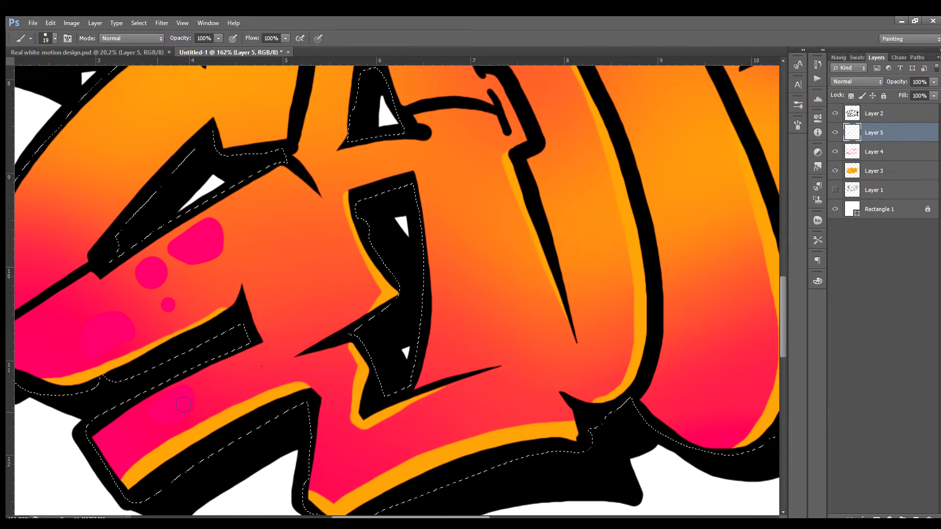
left_click(233, 378)
left_click(480, 399)
left_click(470, 322)
left_click(527, 347)
left_click(531, 404)
Paint a larger pink blob and a pink mark with drips running down the letters.
left_click_drag(685, 407, 717, 420)
scroll(717, 420, "down", 4)
scroll(310, 210, "up", 4)
left_click_drag(130, 224, 281, 192)
left_click_drag(189, 228, 193, 265)
left_click_drag(257, 211, 243, 362)
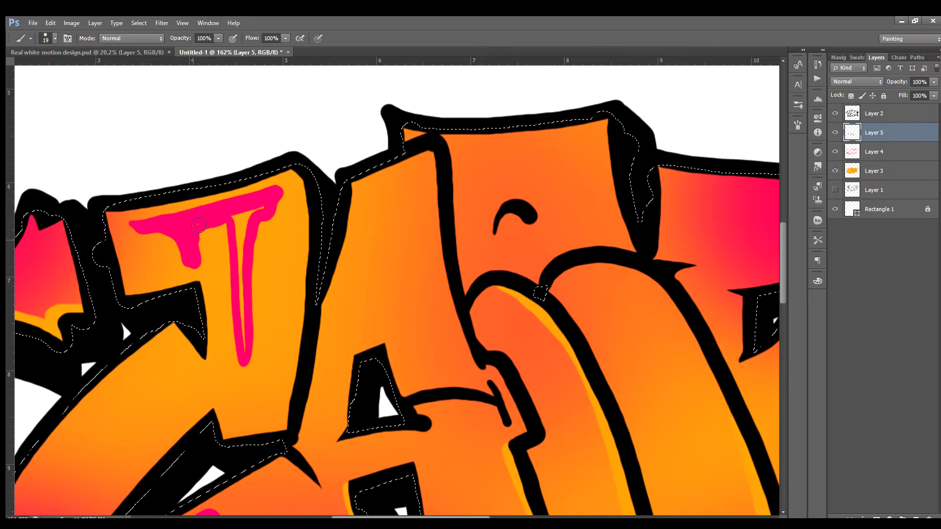
scroll(199, 225, "down", 4)
scroll(413, 361, "up", 3)
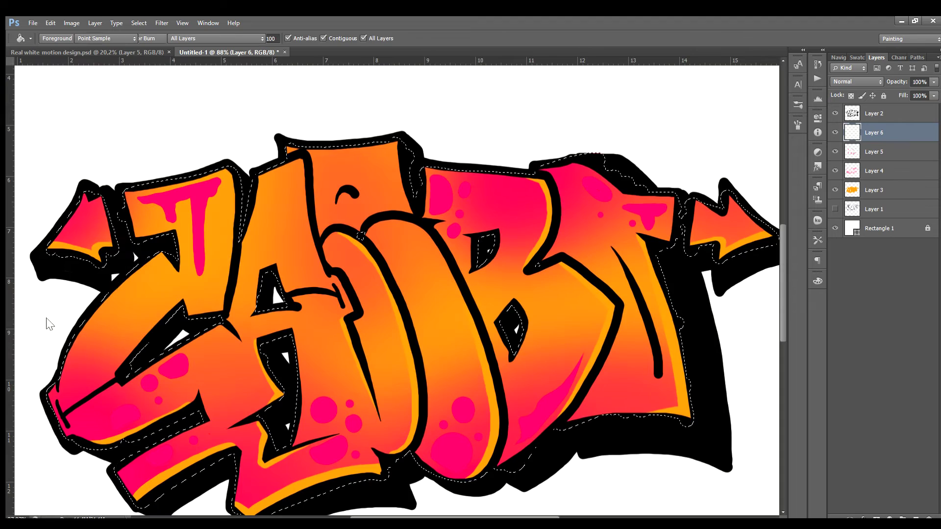
Spray yellow glow on the A and Z tops, with Layer 6 moved below the bubbles.
key("b")
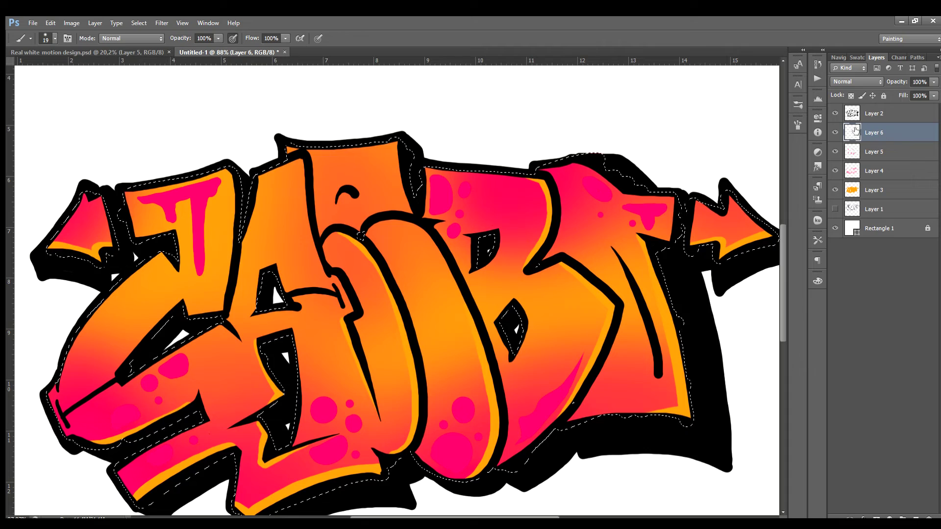
left_click_drag(333, 152, 343, 157)
left_click_drag(147, 206, 137, 229)
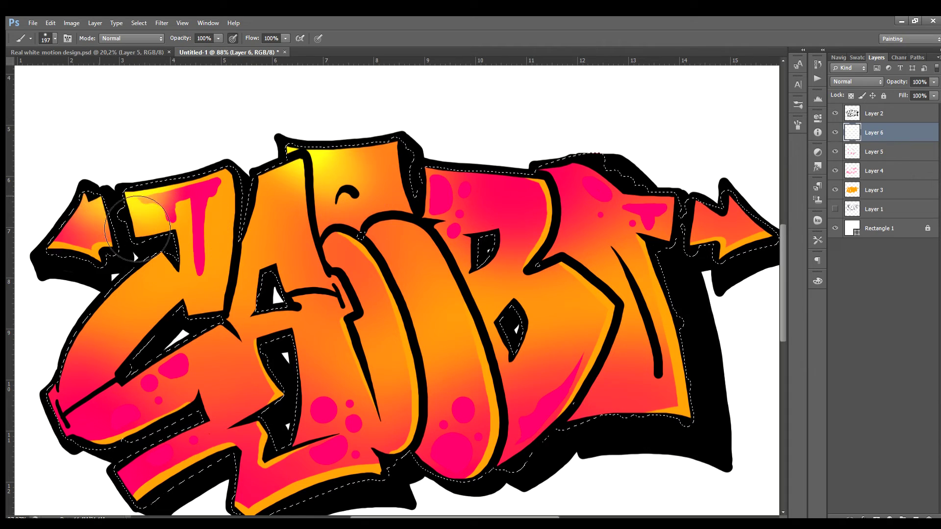
key("ctrl+bracketleft")
mouse_move(432, 275)
left_mouse_down()
mouse_move(421, 230)
mouse_move(241, 370)
left_mouse_up()
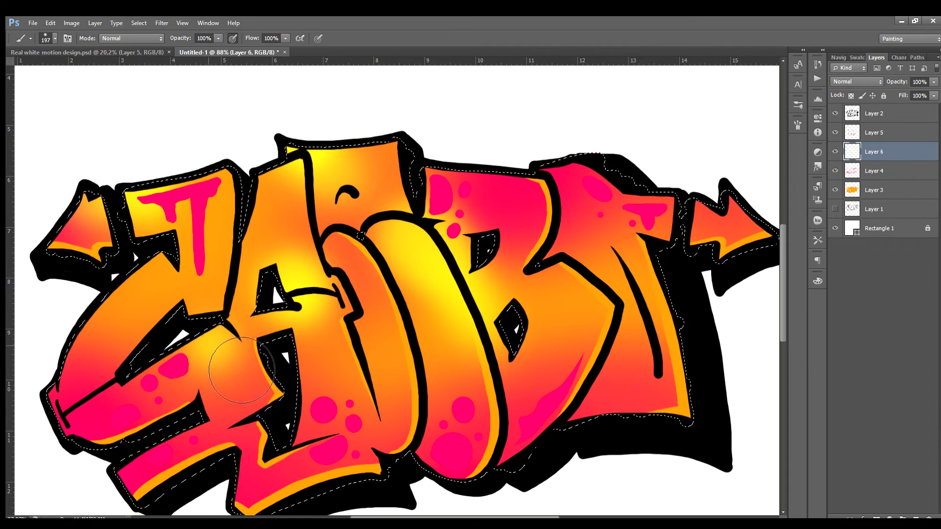
Add yellow glow over the Z, T, right arrow, B, O and A, then zoom out.
left_click_drag(147, 274, 74, 372)
mouse_move(695, 373)
left_mouse_down()
mouse_move(612, 235)
mouse_move(686, 343)
left_mouse_up()
mouse_move(745, 225)
left_mouse_down()
mouse_move(600, 173)
mouse_move(588, 186)
left_mouse_up()
mouse_move(558, 407)
left_mouse_down()
mouse_move(515, 451)
mouse_move(441, 465)
left_mouse_up()
left_click_drag(147, 318, 137, 362)
left_click_drag(221, 416, 264, 480)
left_click_drag(147, 471, 200, 519)
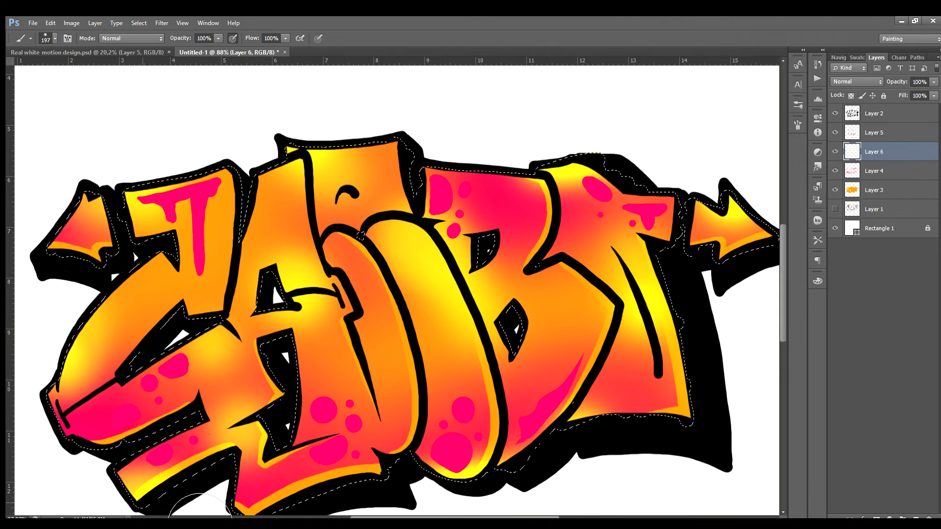
key("z")
mouse_move(387, 266)
left_mouse_down()
mouse_move(355, 266)
mouse_move(387, 266)
left_mouse_up()
Recolour the outline layer dark maroon and add new Layer 7 for highlights.
left_click(873, 113)
key("i")
key("alt+shift+BackSpace")
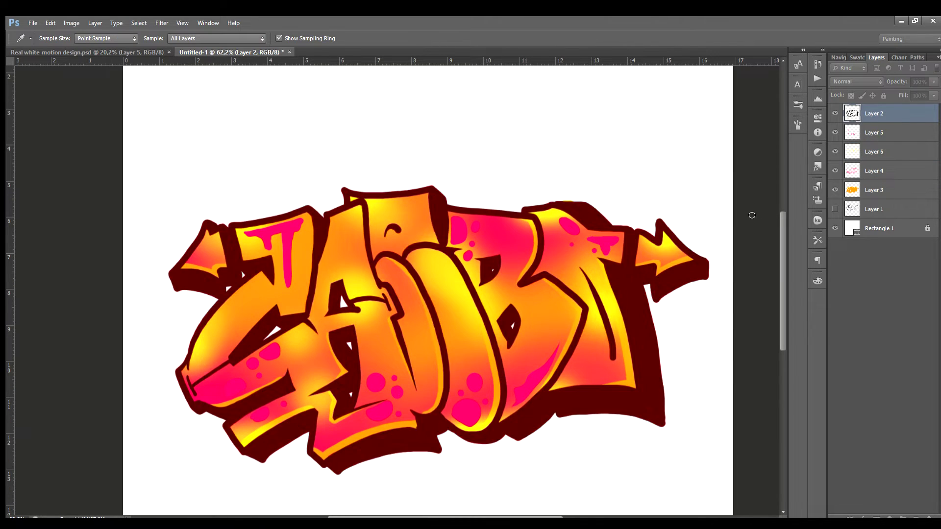
key("z")
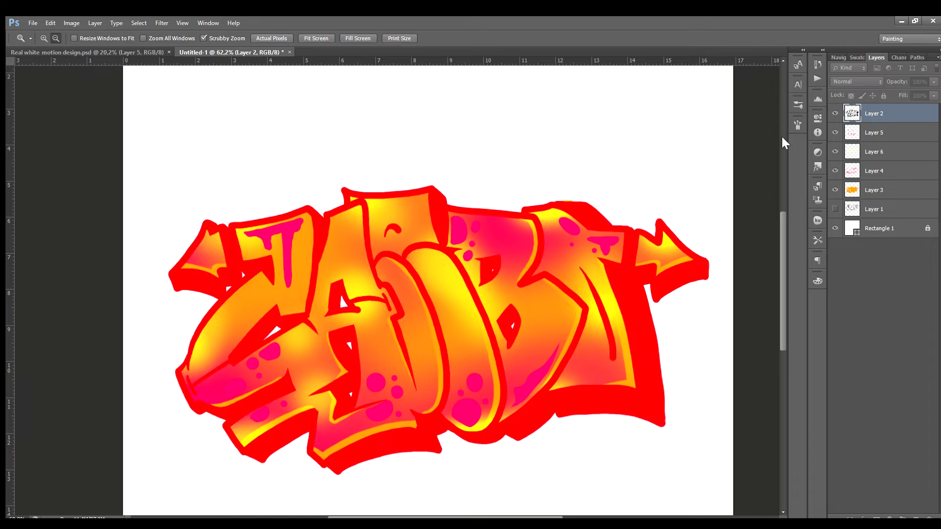
key("ctrl+shift+alt+n")
key("b")
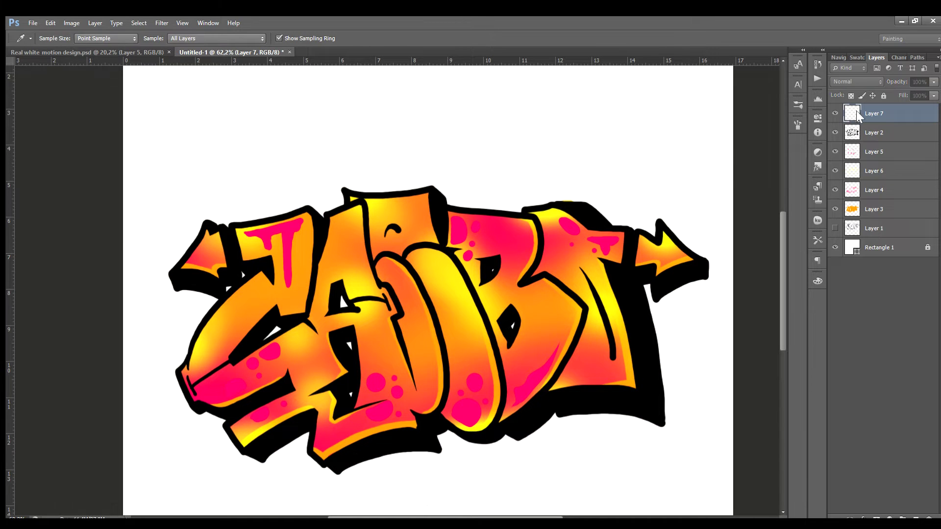
With a smaller pink brush, paint thin highlight lines along the Z and other letter outlines.
left_click_drag(181, 279, 225, 279)
key("bracketleft")
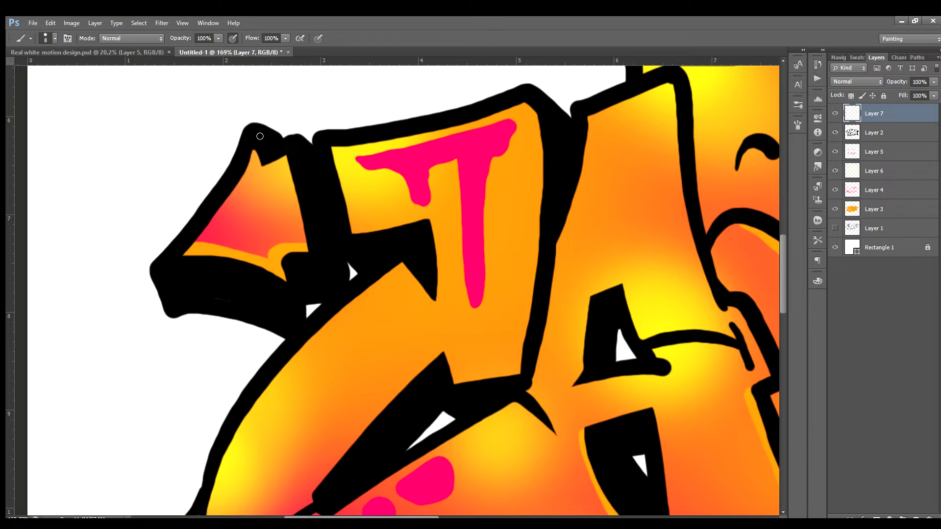
left_click_drag(259, 136, 266, 146)
left_click_drag(309, 167, 301, 280)
left_click_drag(186, 289, 286, 314)
left_click_drag(363, 253, 397, 247)
left_click_drag(561, 130, 556, 230)
left_click_drag(612, 306, 598, 360)
left_click_drag(783, 294, 782, 323)
mouse_move(504, 227)
left_mouse_down()
mouse_move(460, 240)
mouse_move(338, 333)
left_mouse_up()
left_click_drag(222, 472, 240, 467)
Paint pink highlight lines along the lower bar, inside the A, and down the T's shadow.
left_click_drag(311, 477, 458, 409)
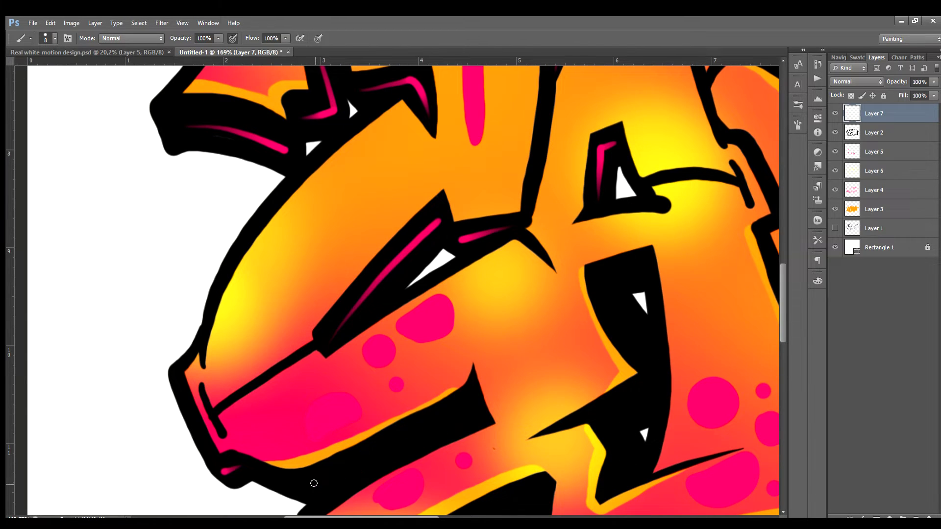
left_click_drag(637, 267, 604, 277)
mouse_move(623, 444)
left_mouse_down()
mouse_move(612, 482)
mouse_move(547, 257)
left_mouse_up()
scroll(645, 335, "down", 5)
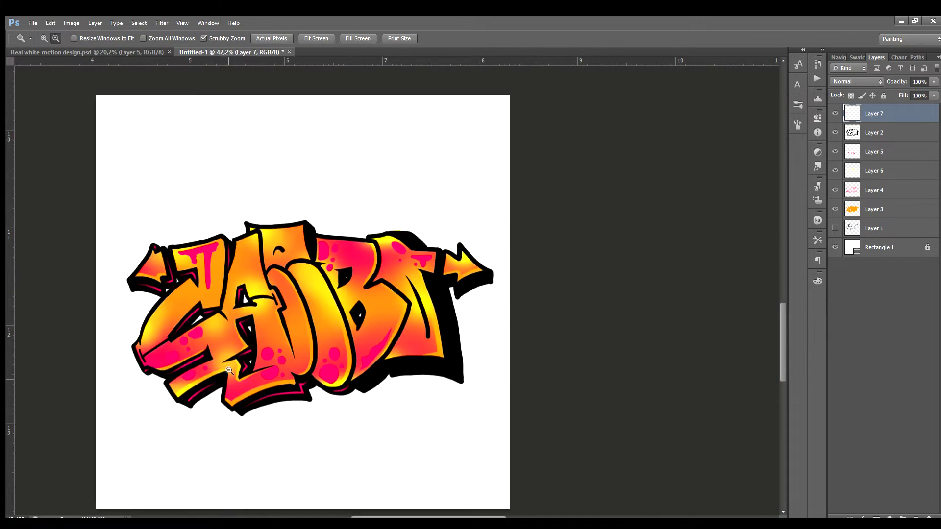
scroll(323, 246, "up", 5)
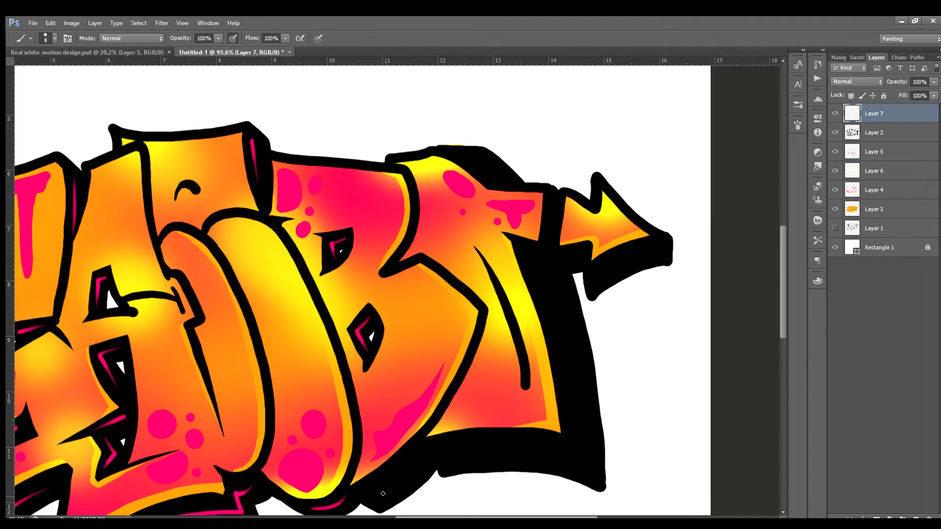
left_click_drag(542, 270, 432, 469)
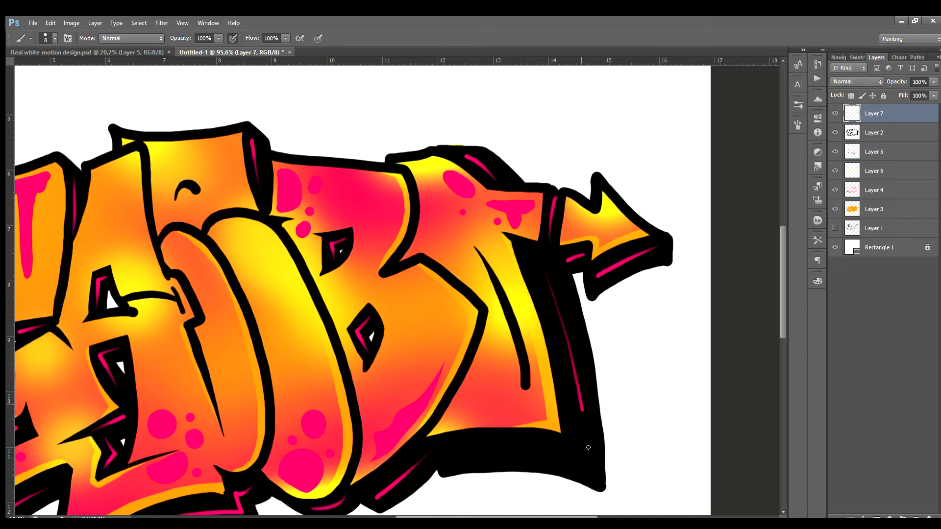
scroll(17, 321, "down", 5)
Add a new layer above the orange colour fill and sample a brown for shading.
scroll(392, 294, "up", 3)
left_click(874, 209)
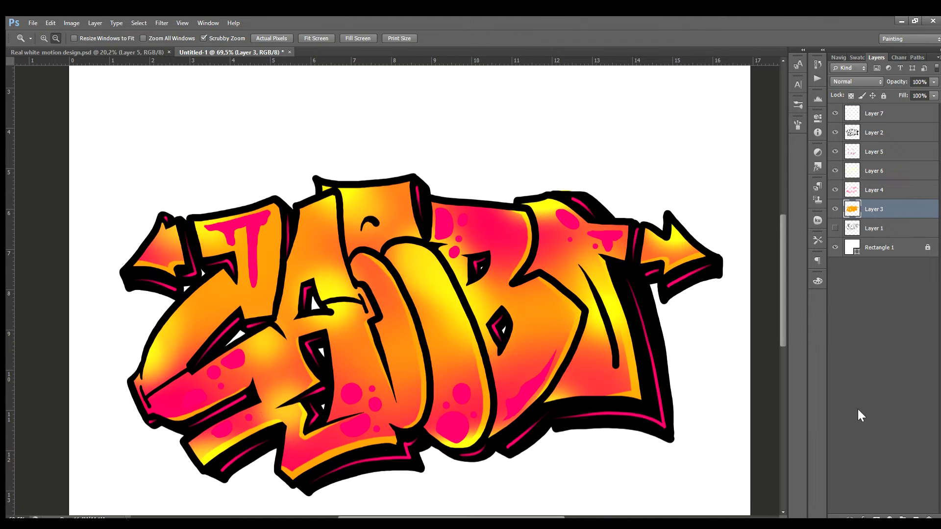
left_click(902, 518)
key("i")
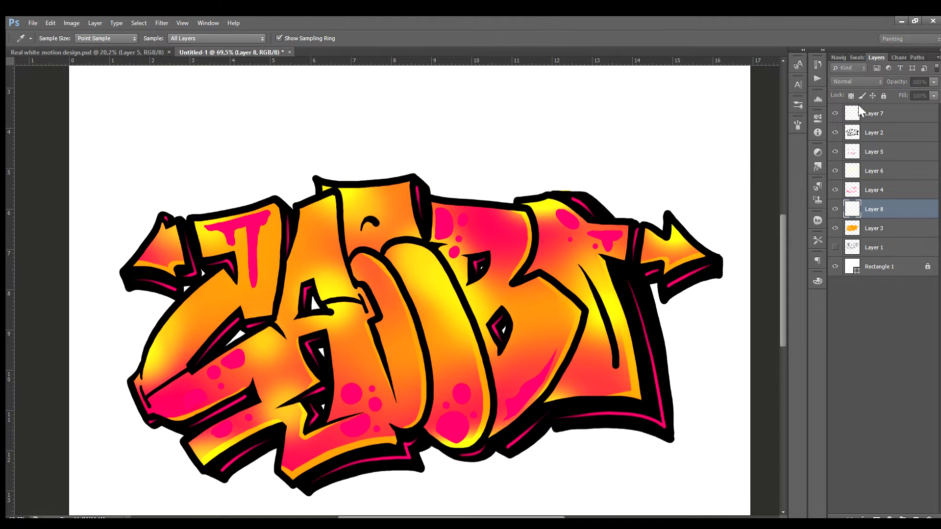
key("b")
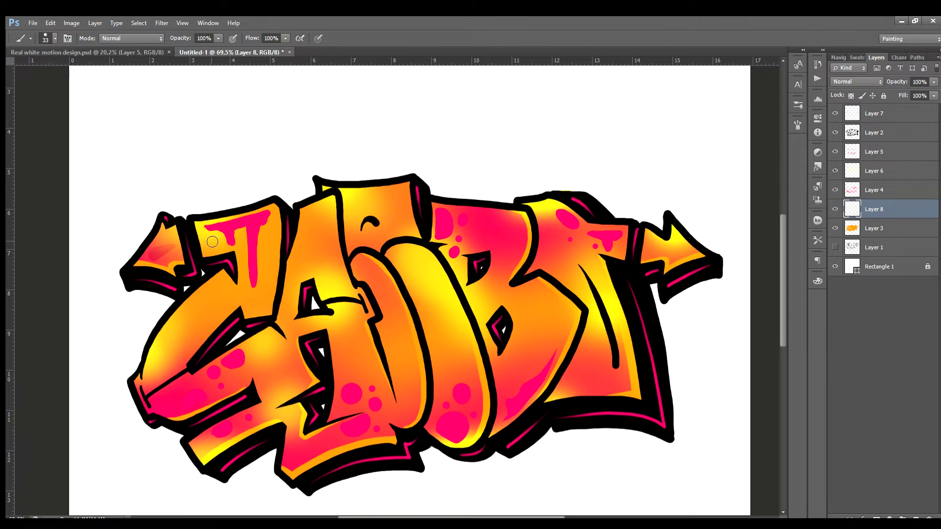
Brush brown shading along the inner edges of the left letters, the A and the O.
left_click_drag(236, 299, 164, 372)
left_click_drag(204, 392, 271, 352)
left_click_drag(222, 453, 392, 438)
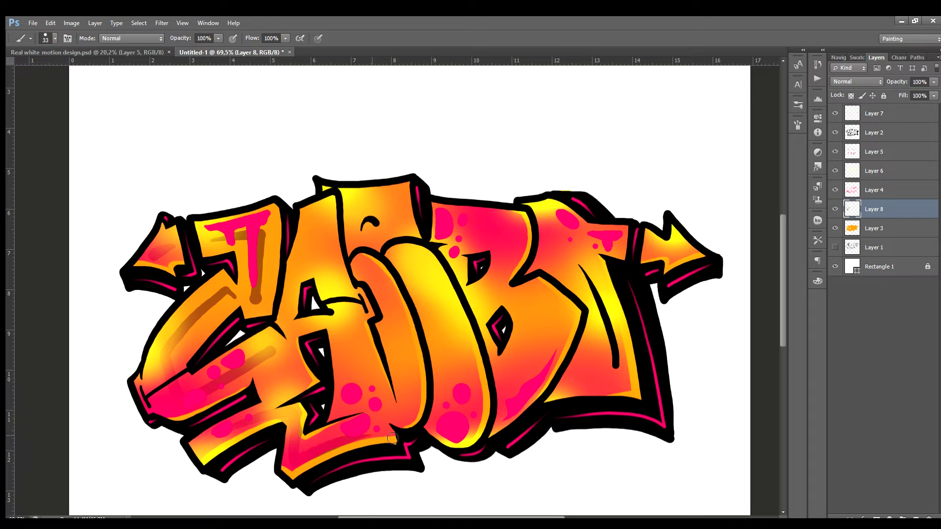
mouse_move(294, 382)
left_mouse_down()
mouse_move(326, 228)
mouse_move(363, 404)
left_mouse_up()
left_click_drag(294, 333, 333, 321)
left_click_drag(375, 277, 409, 387)
left_click_drag(419, 272, 444, 340)
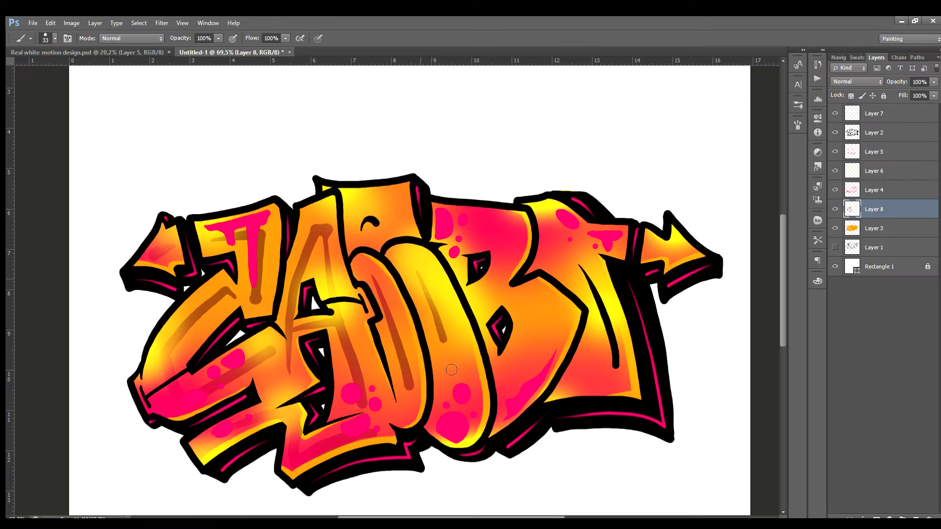
Shade the B's bowls and the T's stem and arrow, then load the lettering selection on a new layer.
mouse_move(455, 228)
left_mouse_down()
mouse_move(549, 318)
mouse_move(509, 387)
left_mouse_up()
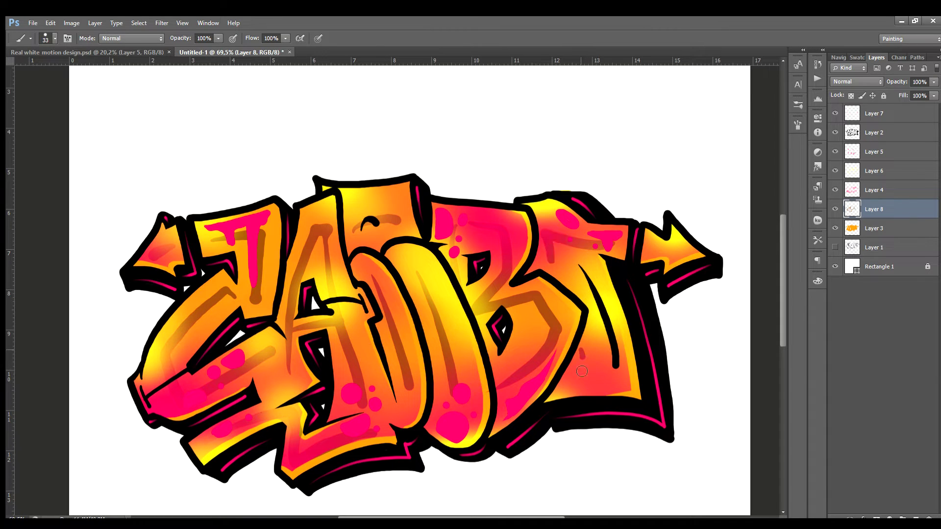
left_click_drag(582, 372, 632, 274)
left_click_drag(651, 259, 683, 254)
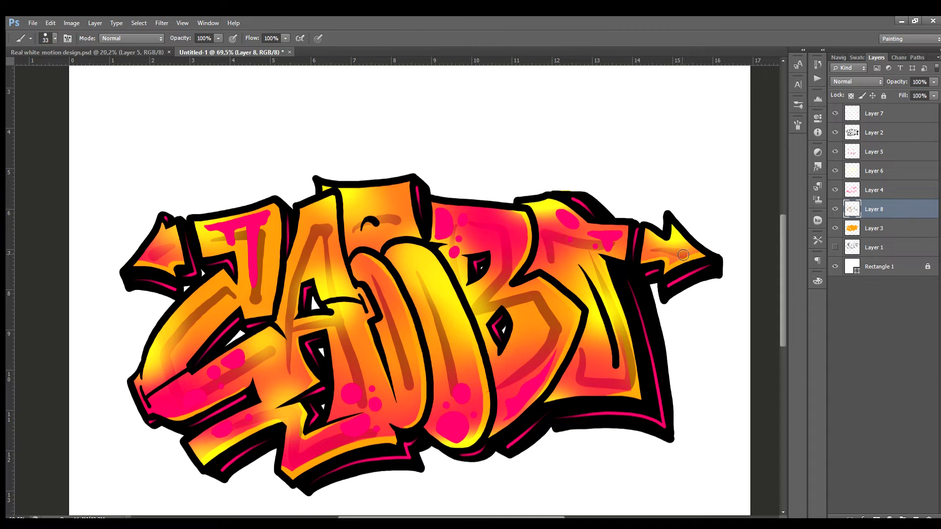
left_click(855, 235, "ctrl")
key("ctrl+shift+alt+n")
Set the new shading layer to 47% opacity, zoom in, and darken the A's left and inner edges.
left_click_drag(897, 81, 918, 93)
key("z")
scroll(61, 209, "up", 2)
key("b")
left_click_drag(314, 204, 297, 299)
left_click_drag(306, 167, 300, 309)
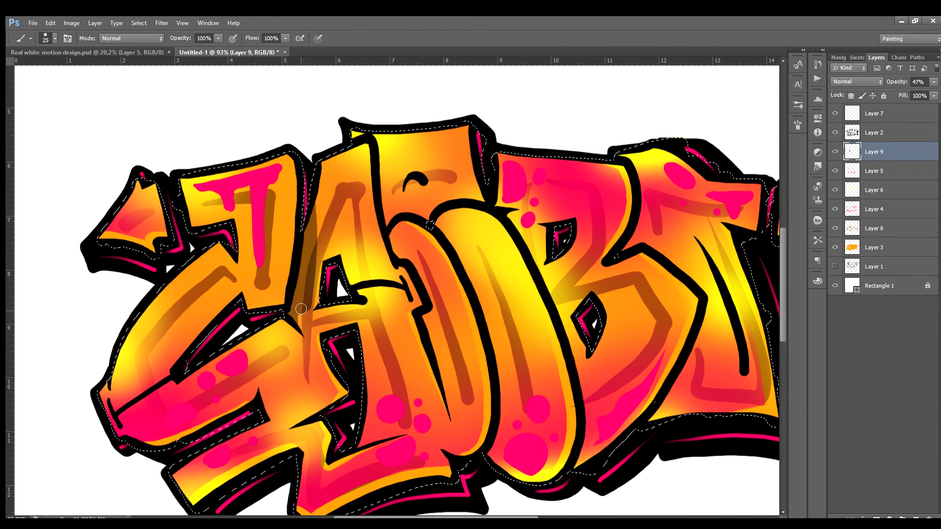
left_click_drag(360, 335, 356, 441)
left_click_drag(360, 293, 406, 292)
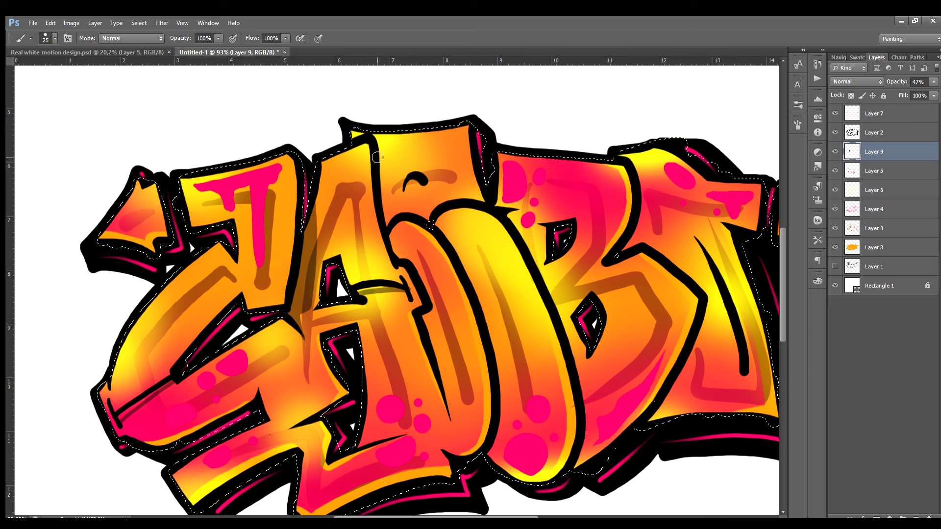
Darken the A's upper right edge, the O, the B and the T's left edge, then zoom out.
left_click_drag(377, 158, 387, 225)
left_click_drag(414, 259, 431, 338)
mouse_move(390, 235)
left_mouse_down()
mouse_move(417, 215)
mouse_move(495, 460)
left_mouse_up()
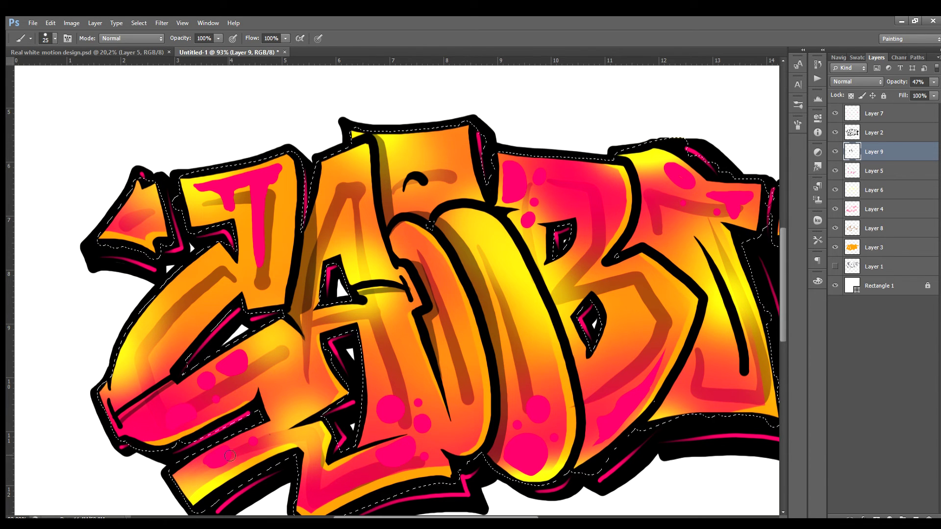
left_click_drag(509, 211, 585, 465)
left_click_drag(644, 161, 619, 253)
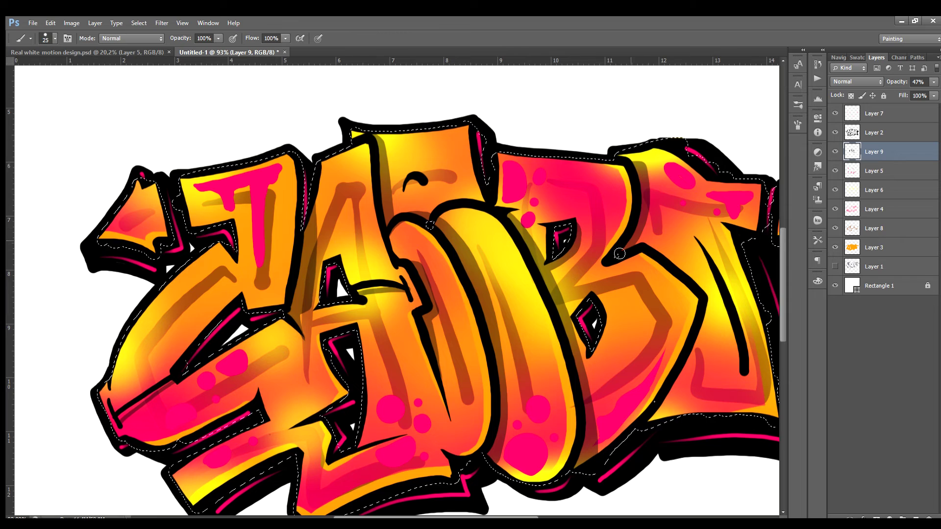
left_click_drag(700, 242, 678, 378)
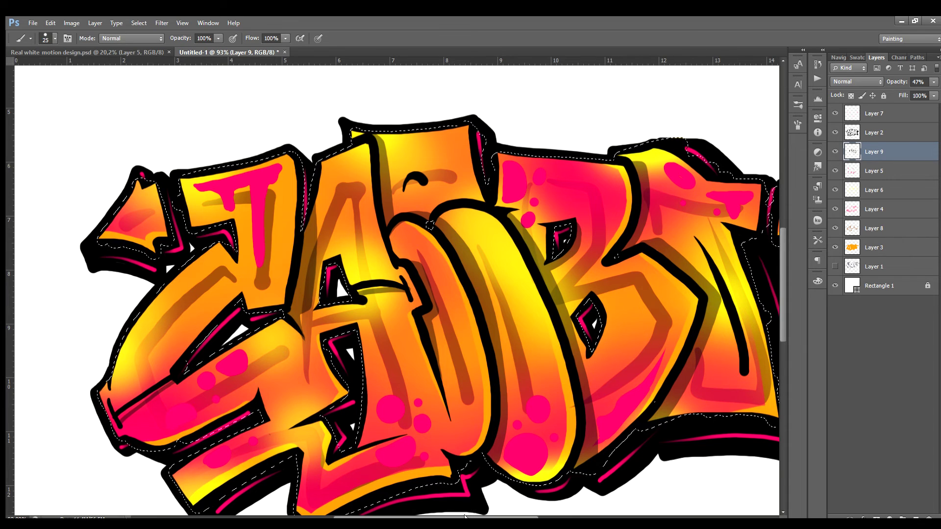
left_click_drag(465, 516, 499, 515)
key("ctrl+0")
Refill the Layer 8 shading strokes with light yellow and deselect the lettering.
key("z")
left_click(858, 240)
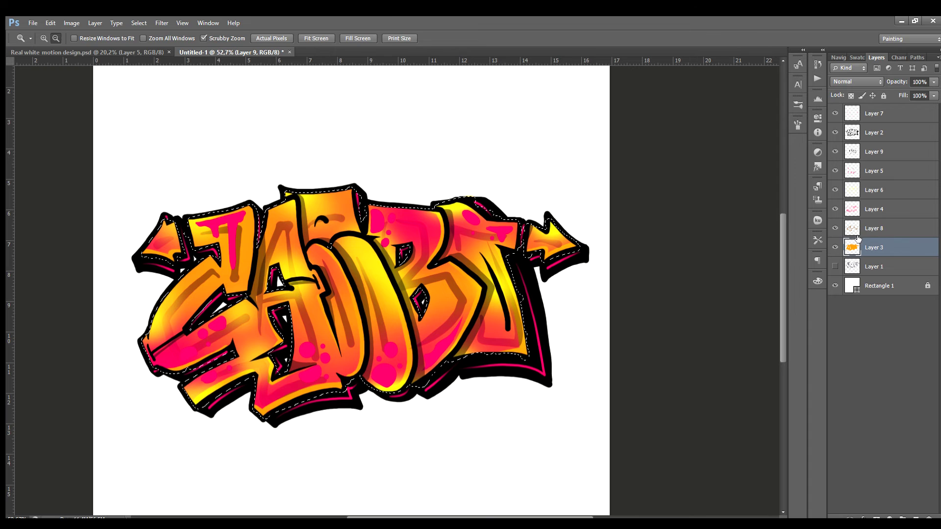
left_click(862, 230)
key("i")
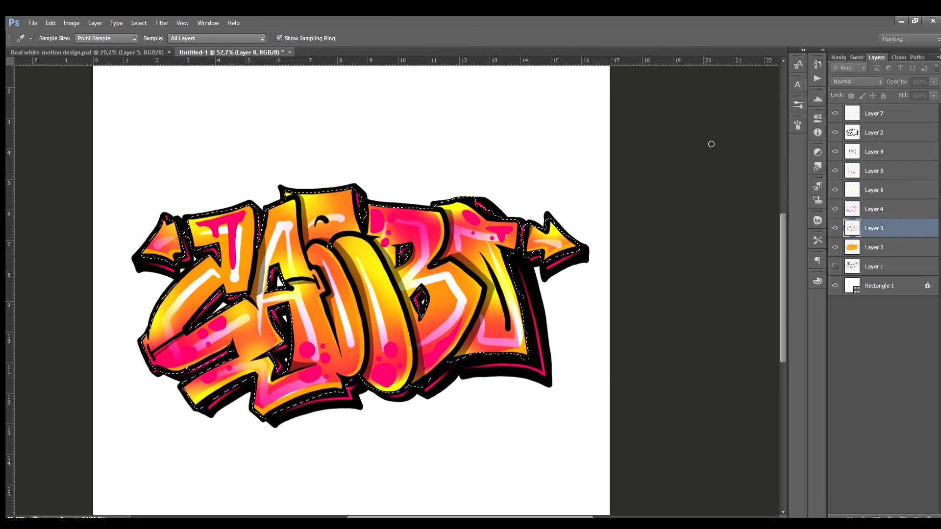
key("z")
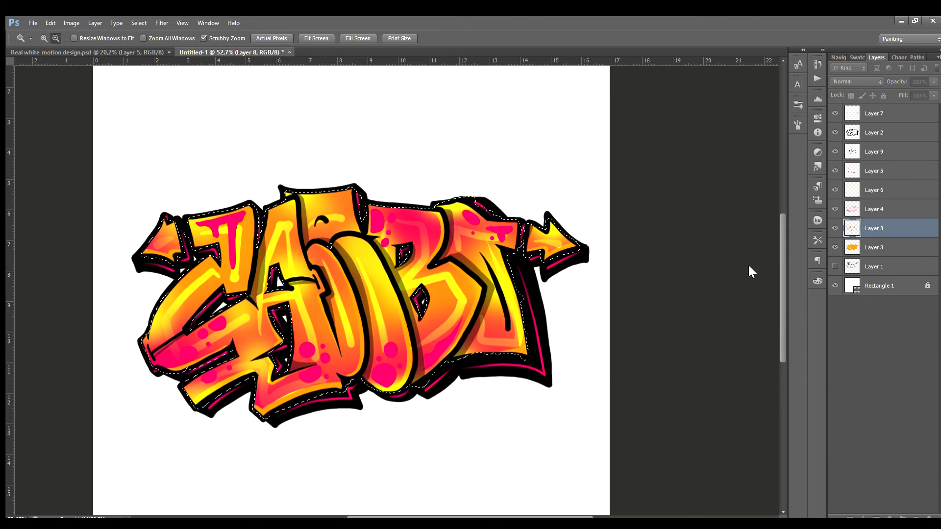
key("ctrl+d")
key("b")
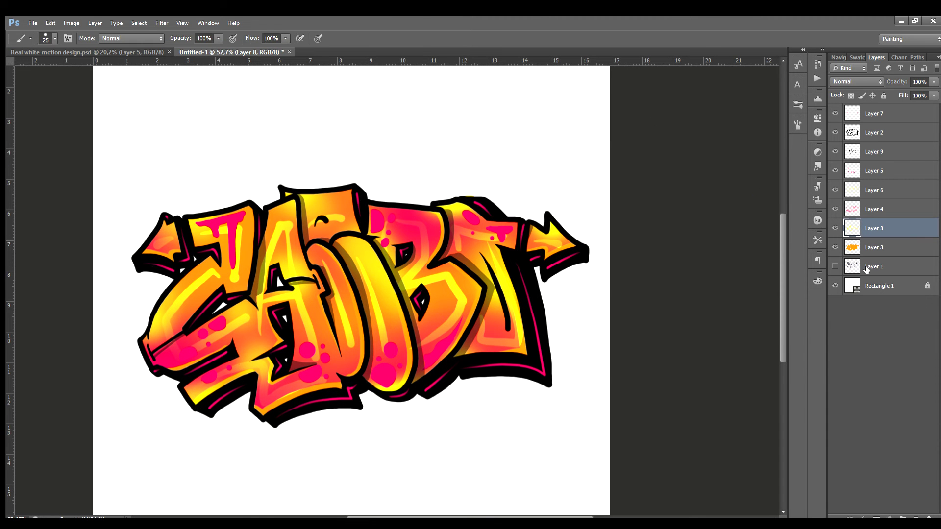
Delete the hidden Layer 1 and add an empty Layer 10.
left_click(866, 269)
key("Delete")
key("ctrl+shift+alt+n")
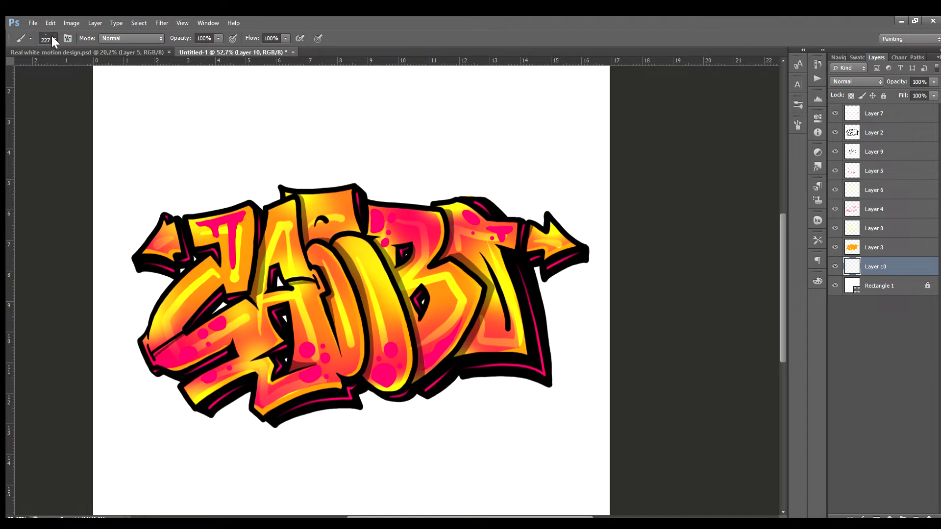
Move Layer 10 to the top, add Layer 11, and paint a white shine highlight on the A.
left_click_drag(850, 272, 862, 106)
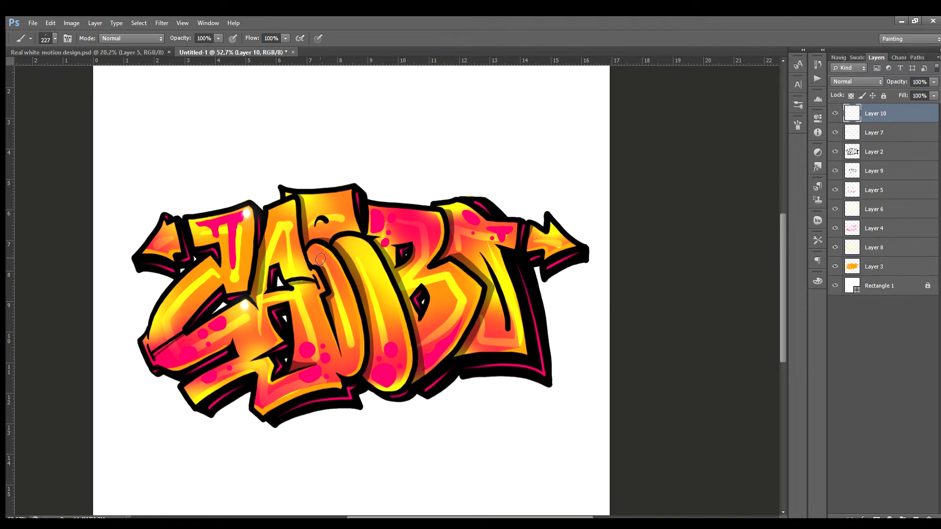
key("ctrl+shift+alt+n")
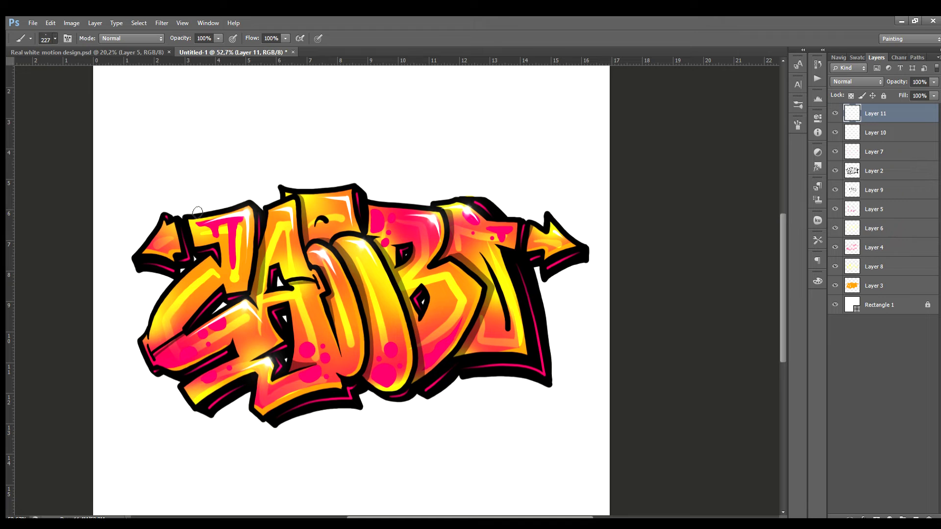
left_click_drag(288, 216, 347, 209)
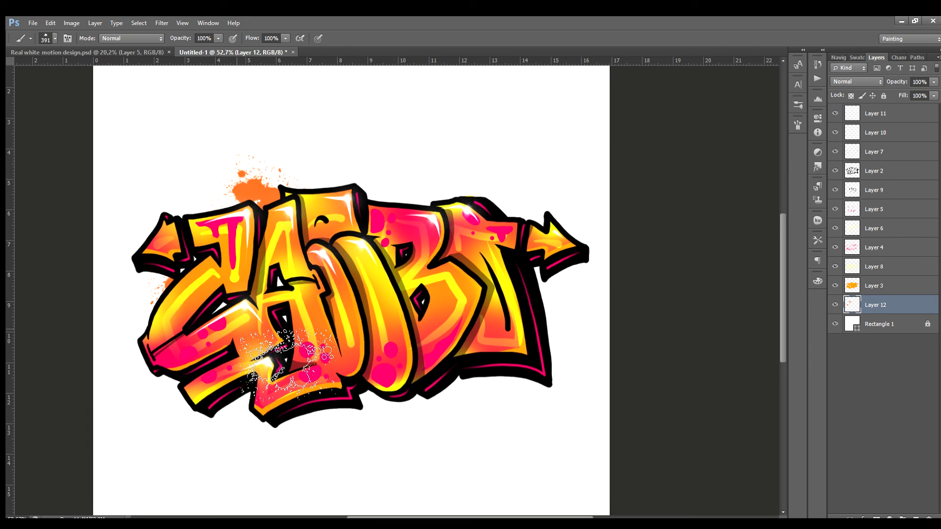
Stamp orange splatter at four spots around the graffiti.
left_click(144, 294)
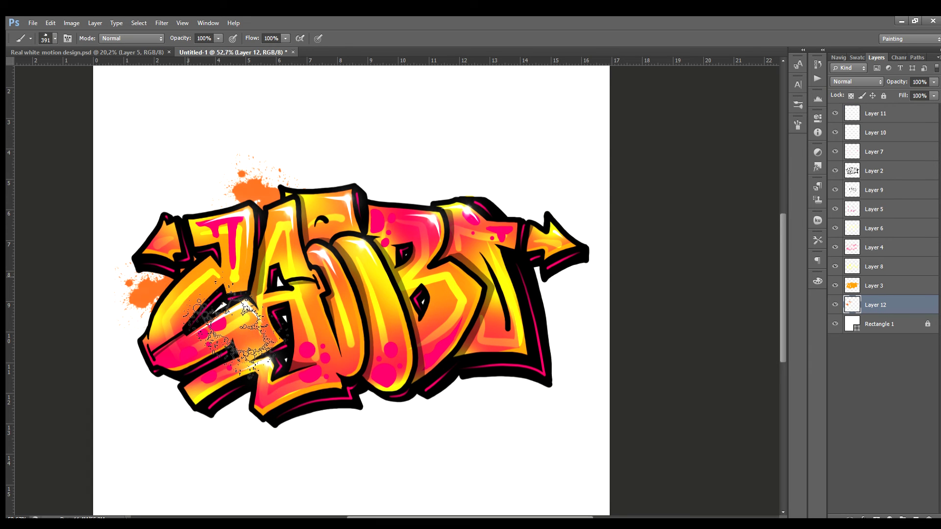
left_click(434, 416)
left_click(402, 181)
left_click(510, 274)
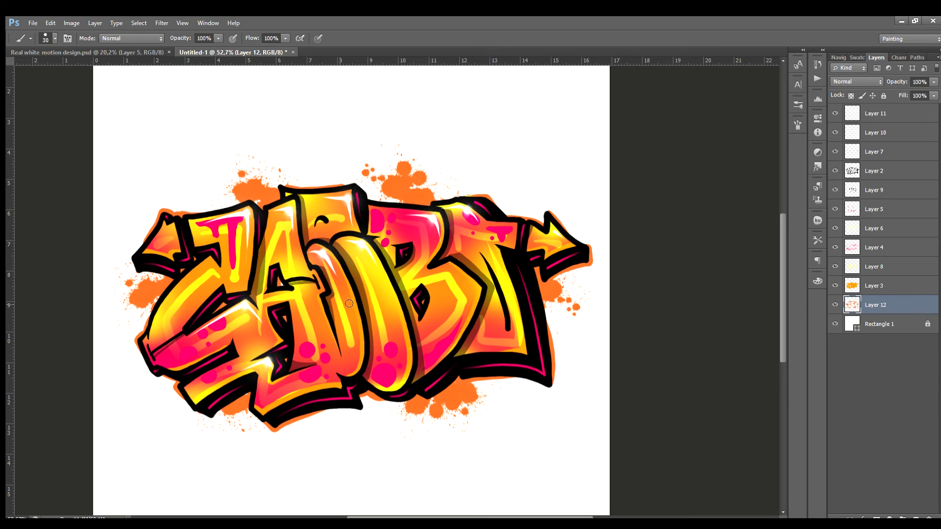
Fill the Rectangle 1 background black and start hand-lettering ADAMS in white below the piece.
key("alt+bracketleft")
key("ctrl+slash")
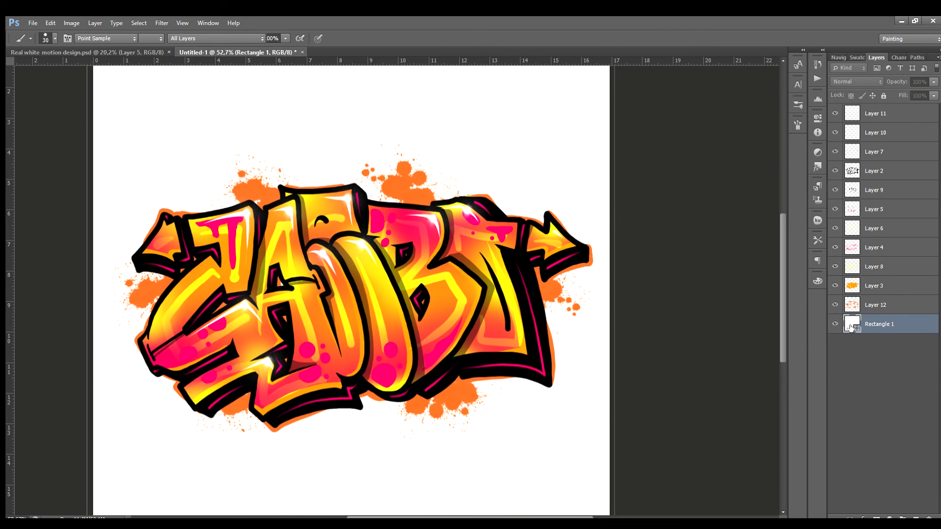
key("alt+BackSpace")
key("z")
left_click_drag(185, 313, 778, 249)
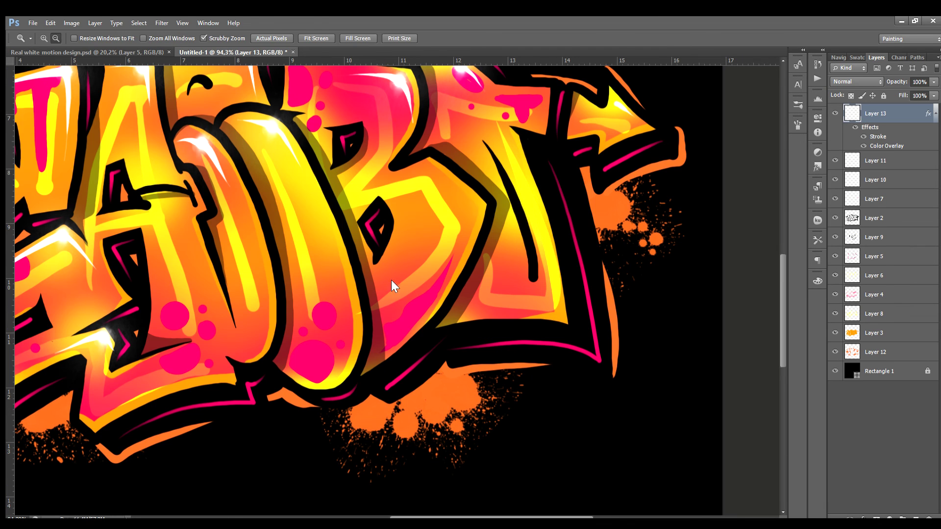
key("b")
mouse_move(363, 407)
left_mouse_down()
mouse_move(389, 392)
mouse_move(427, 421)
left_mouse_up()
mouse_move(453, 365)
left_mouse_down()
mouse_move(475, 360)
mouse_move(536, 384)
left_mouse_up()
Finish the white ADAMS lettering, undoing the S, and zoom to the top-left letters.
left_click_drag(580, 338, 558, 365)
key("ctrl+z")
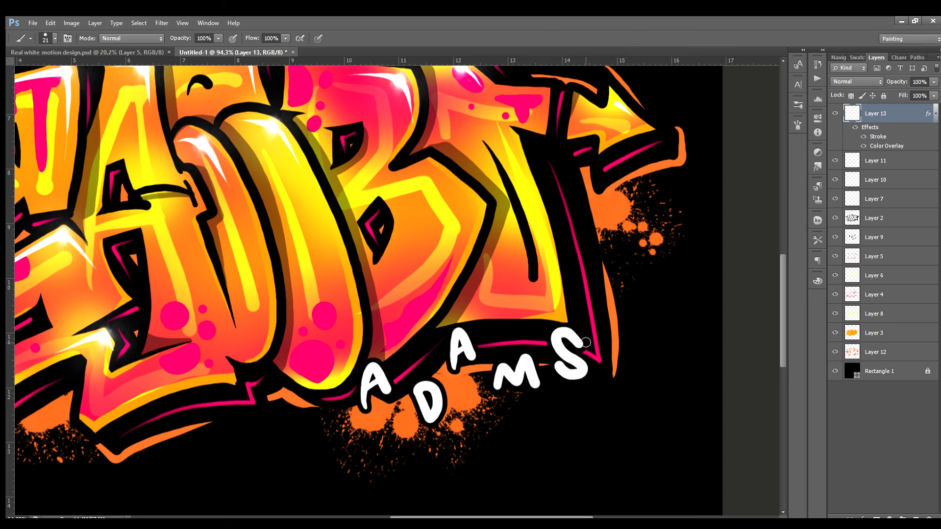
key("z")
scroll(534, 302, "down", 3)
scroll(294, 245, "up", 4)
key("b")
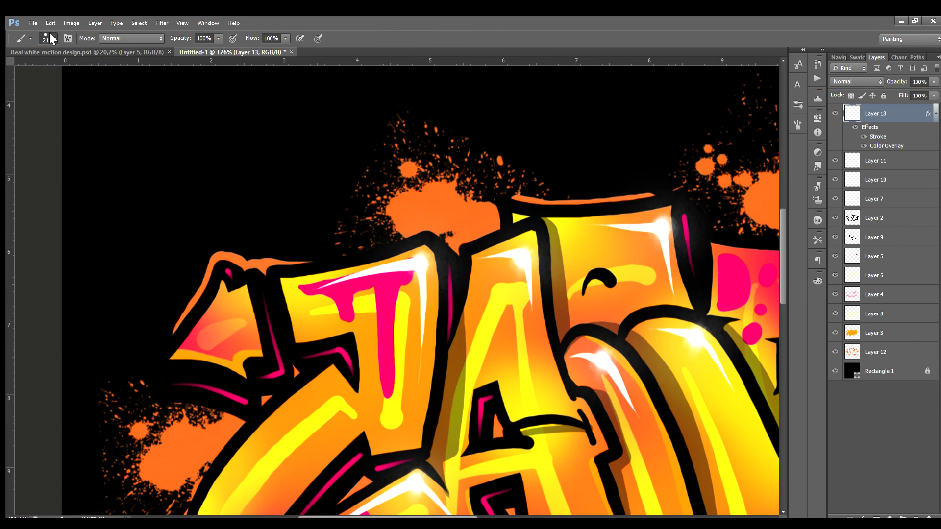
Paint a white handstyle tag above the top-left letters with swoosh strokes beside it.
left_click_drag(297, 246, 336, 275)
left_click_drag(348, 213, 345, 270)
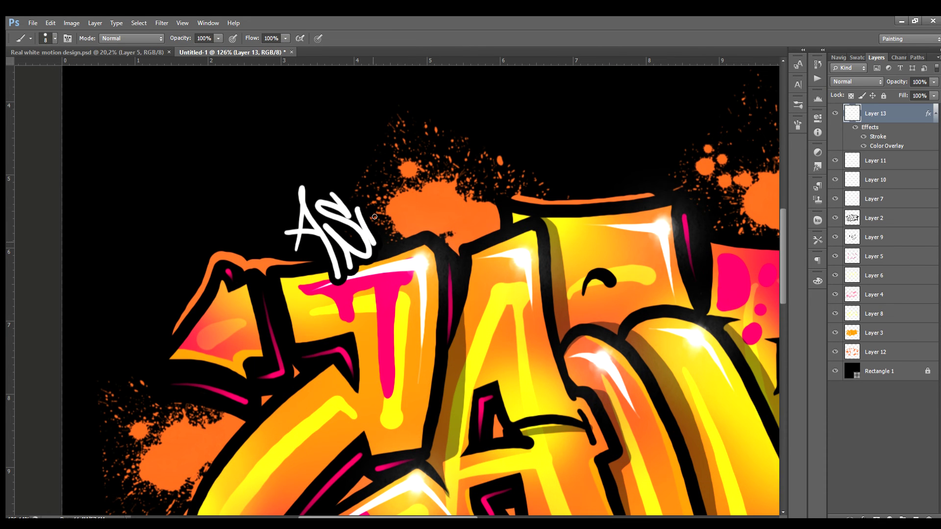
left_click_drag(378, 201, 368, 274)
left_click_drag(384, 208, 436, 243)
left_click_drag(220, 229, 274, 215)
left_click_drag(431, 211, 472, 196)
left_click_drag(411, 224, 475, 177)
key("z")
scroll(461, 221, "down", 5)
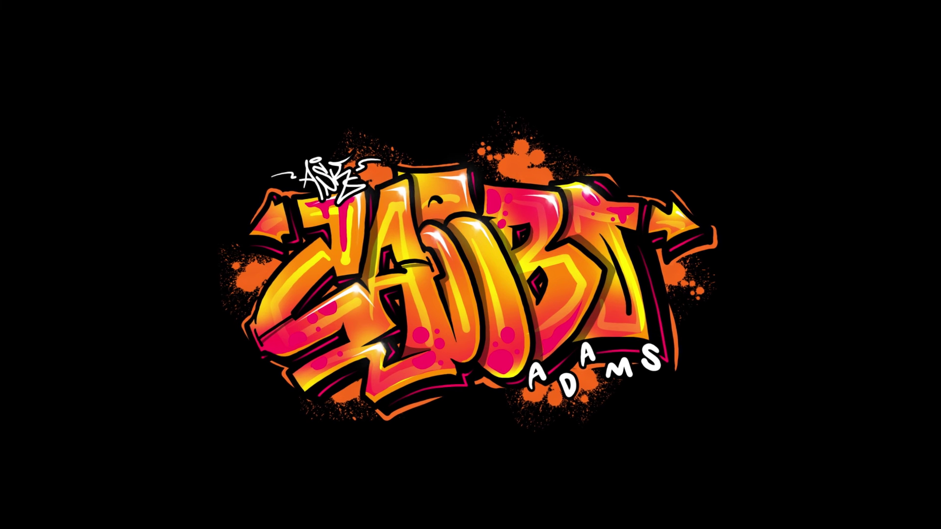